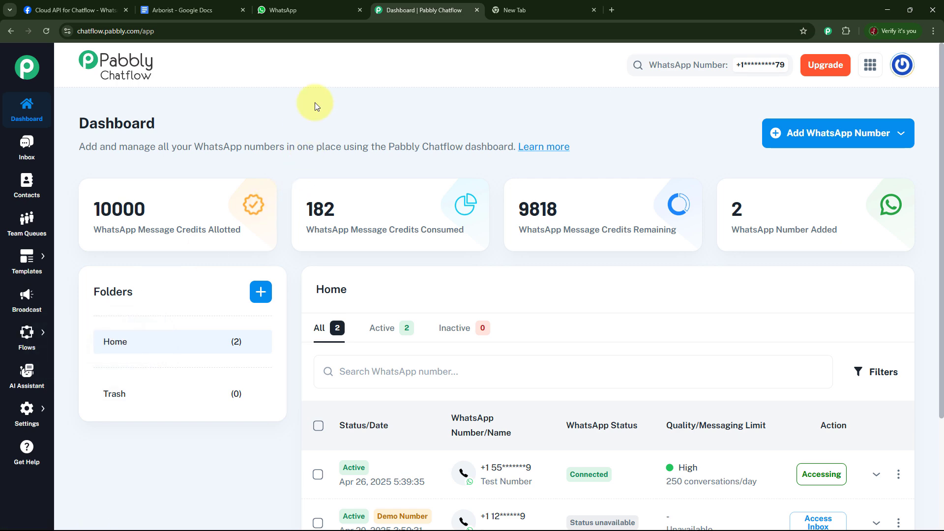
Switch to WhatsApp Web and send the message "tree" in the Pabbly Test chat
left_click(308, 7)
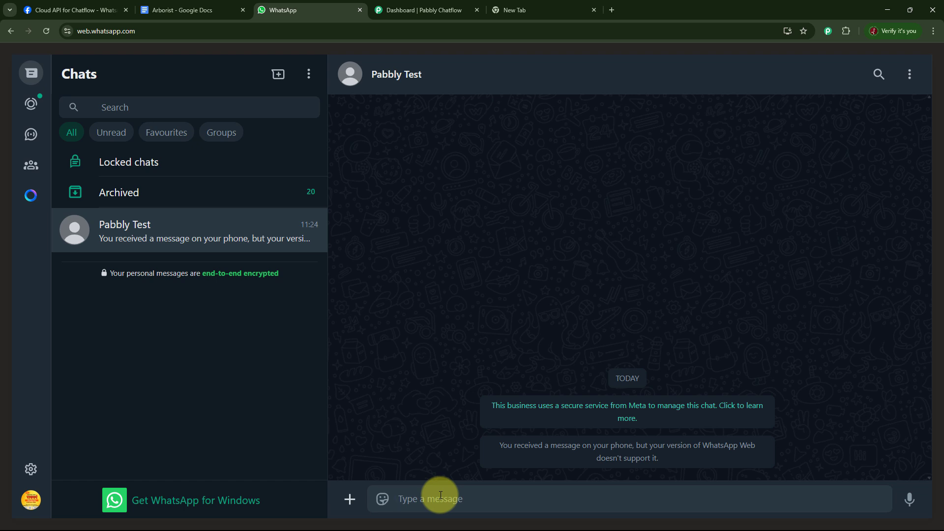
type("tree")
key("Return")
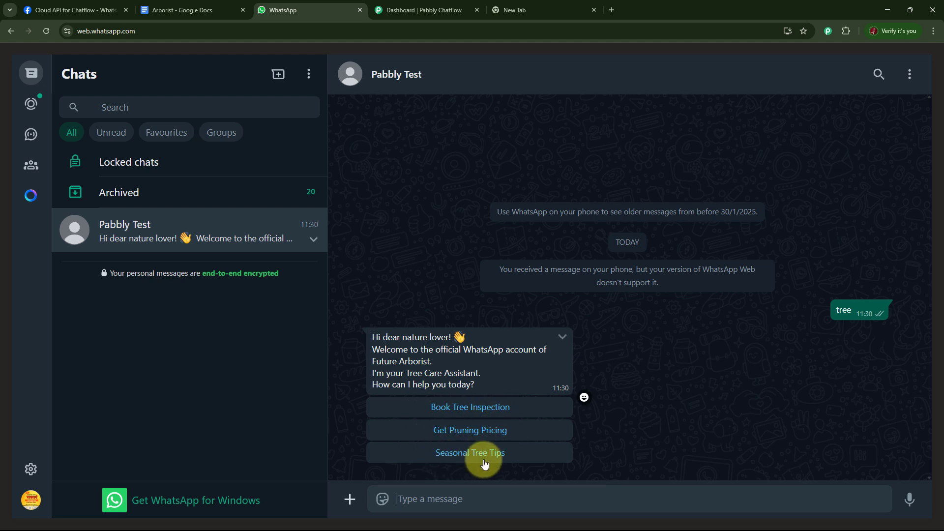
Test the chatbot's replies by choosing Book Tree Inspection, the Tomorrow slot, and Get Pruning Pricing from the welcome message
left_click(495, 407)
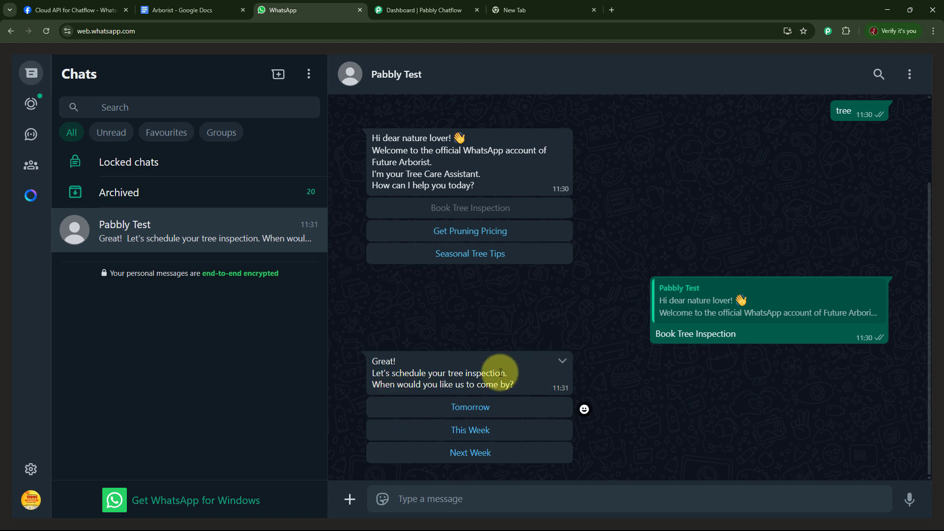
left_click(486, 409)
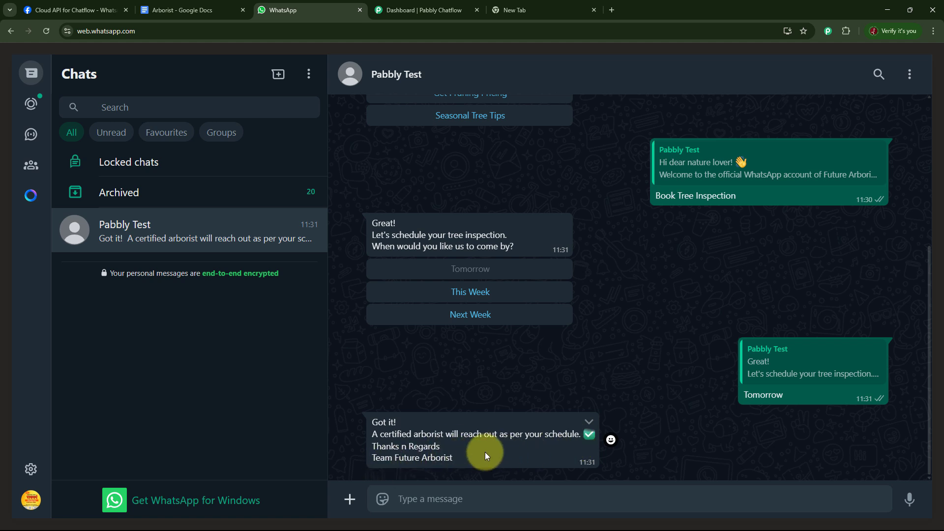
scroll(721, 338, "up", 4)
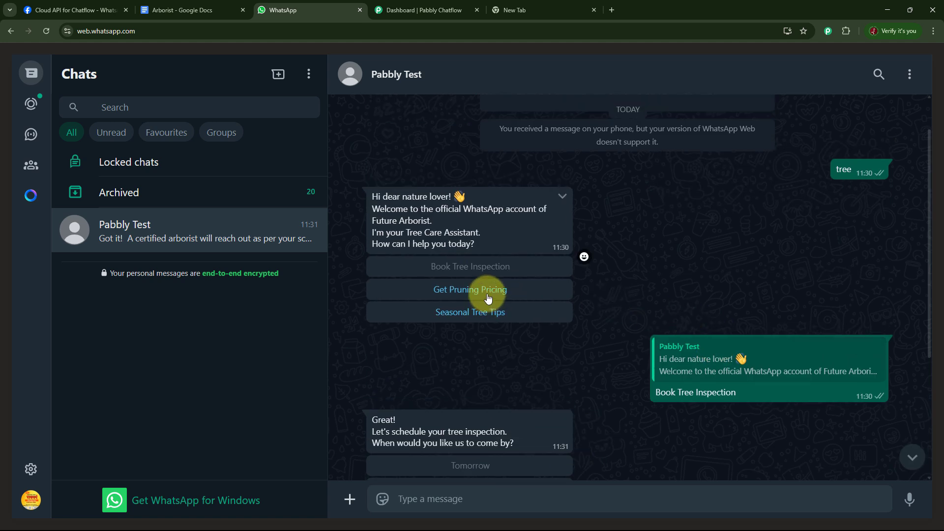
left_click(488, 297)
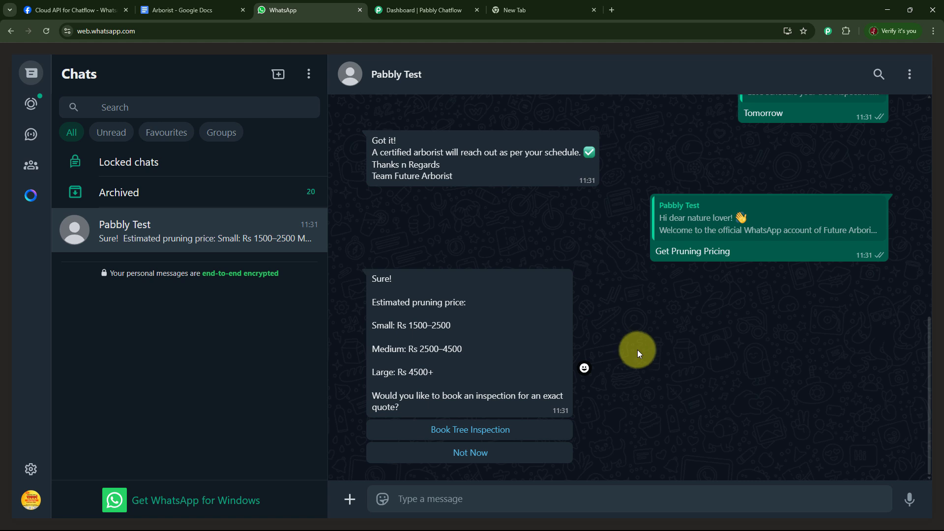
Load pabbly.com/chatflow in the empty browser tab and dismiss the special offer popup
left_click(553, 11)
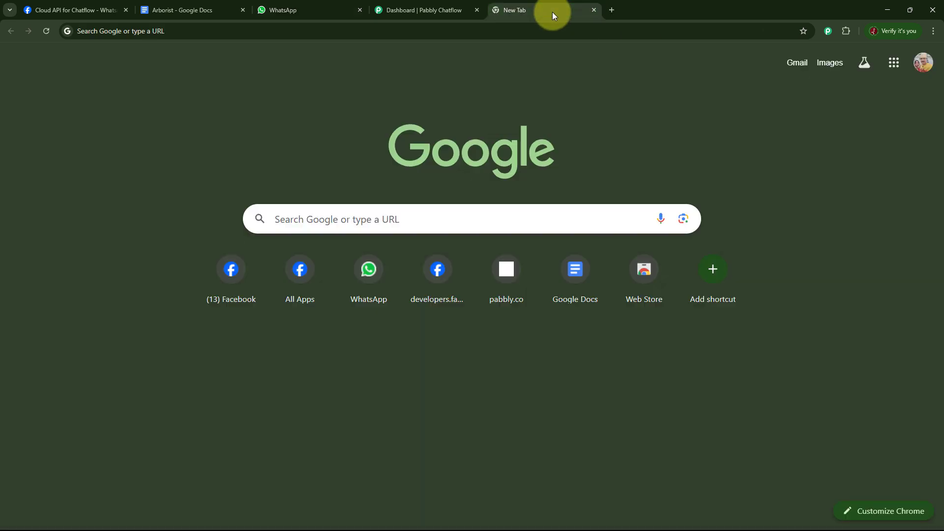
left_click(422, 31)
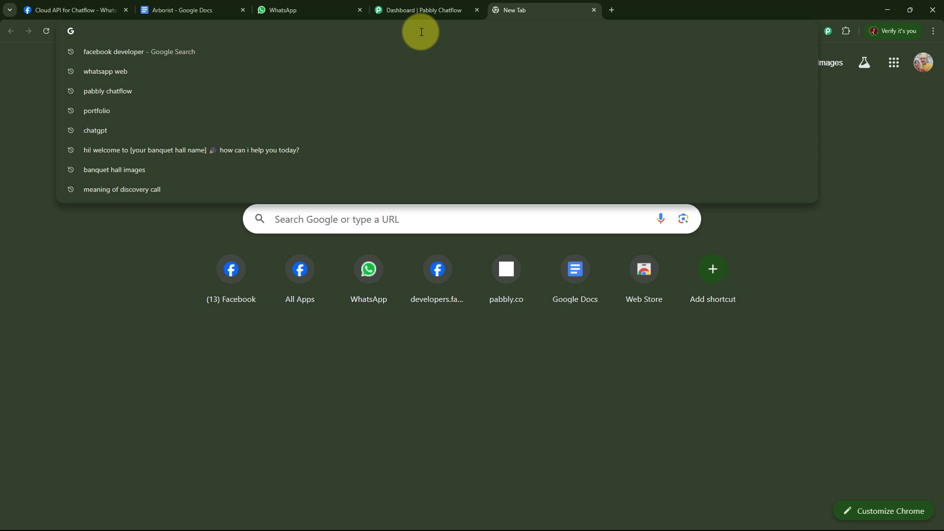
type("pabbly.com/chatflow")
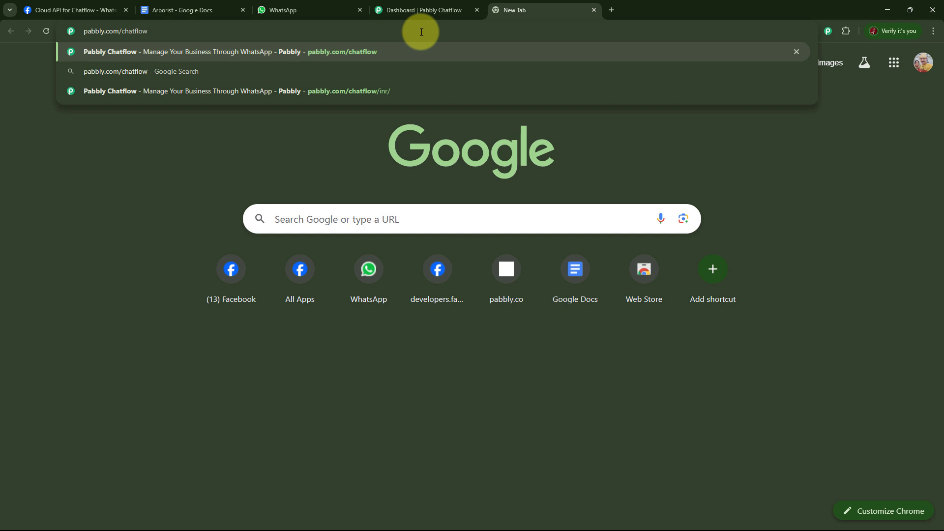
key("Return")
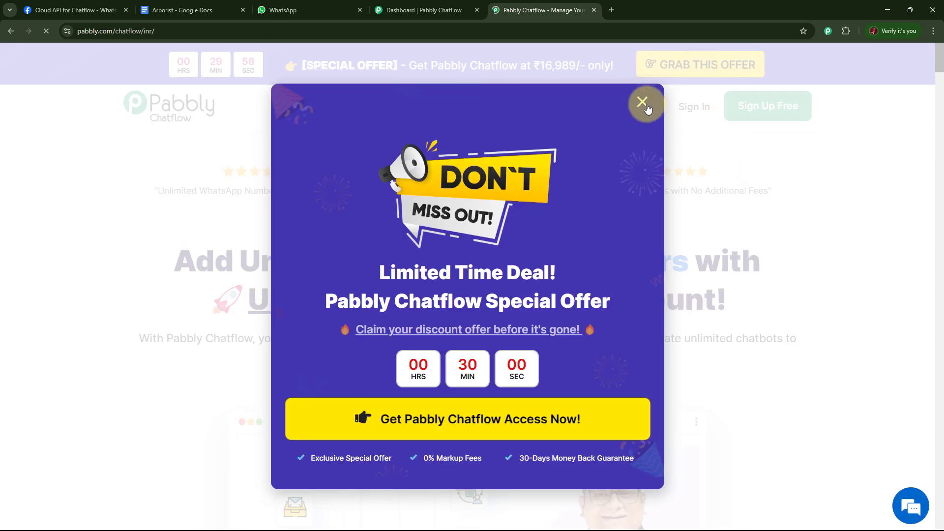
left_click(640, 102)
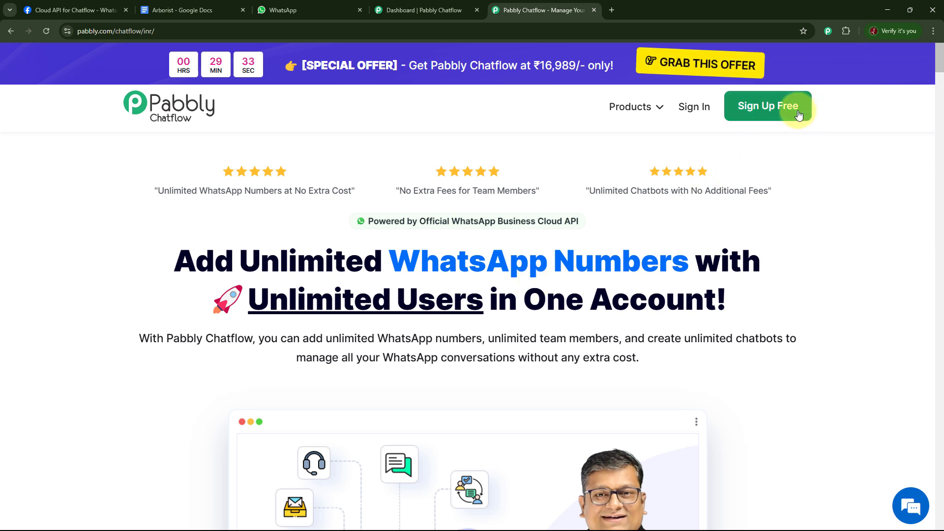
Sign in to Pabbly and access the Pabbly Chatflow app from the list of all apps
left_click(692, 115)
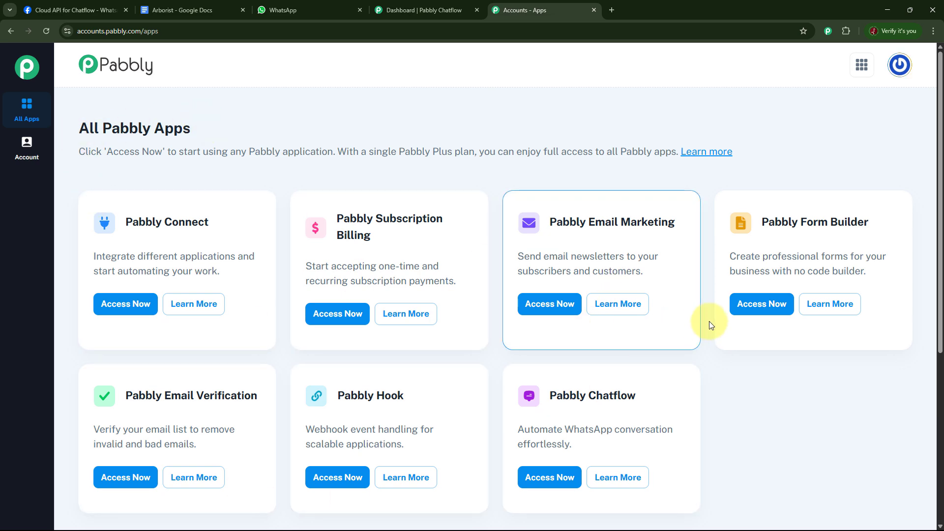
scroll(709, 320, "down", 3)
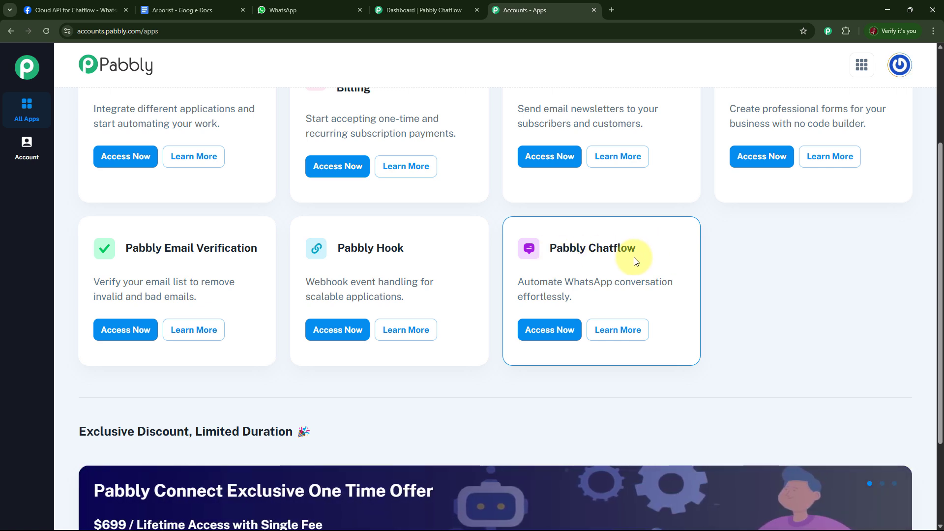
left_click(548, 337)
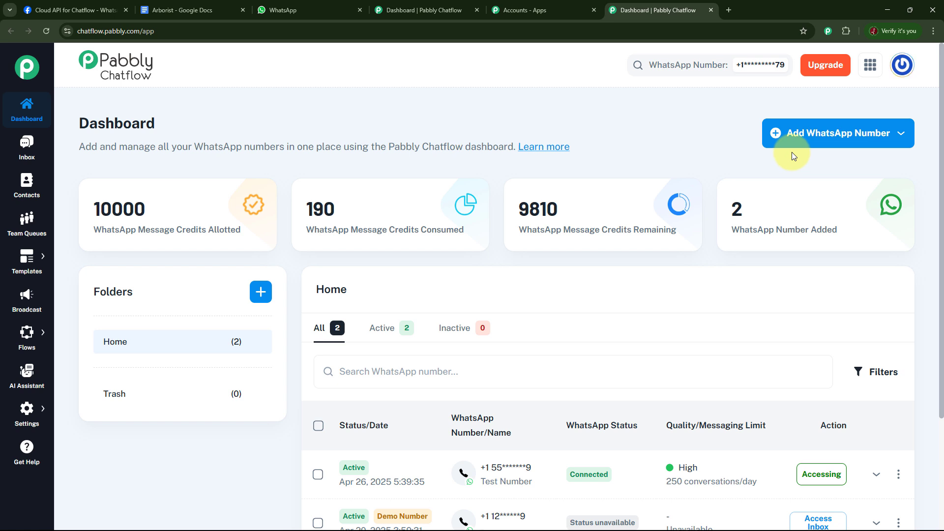
Look over the dashboard's options for adding a WhatsApp number, the Create Folder form and the main navigation sections
left_click(830, 140)
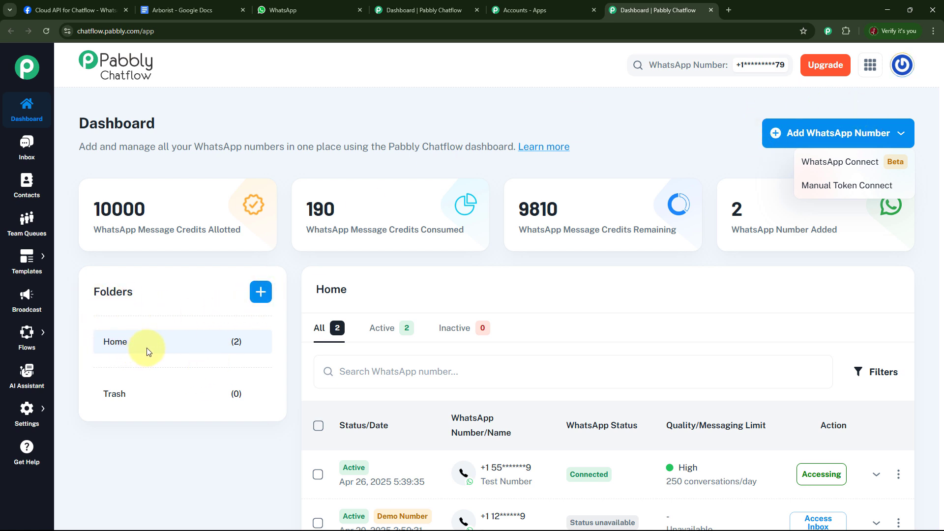
left_click(260, 295)
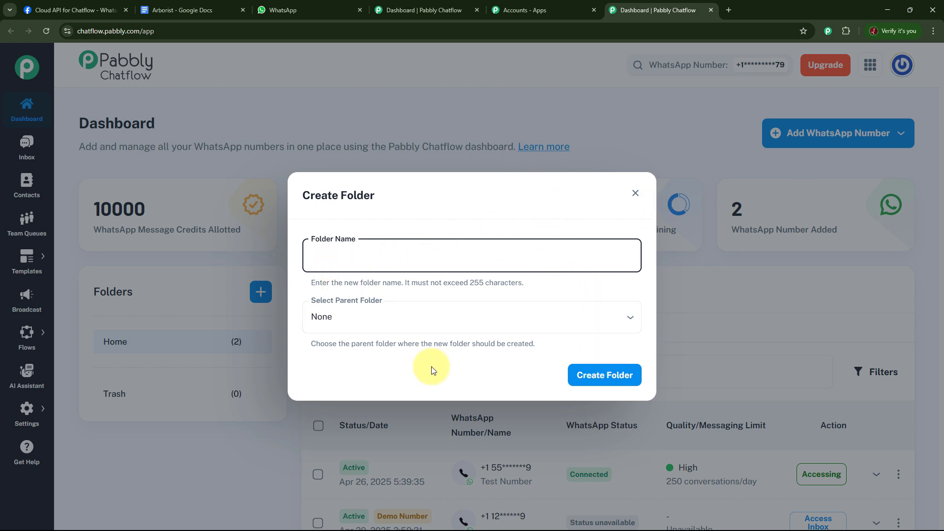
left_click(635, 193)
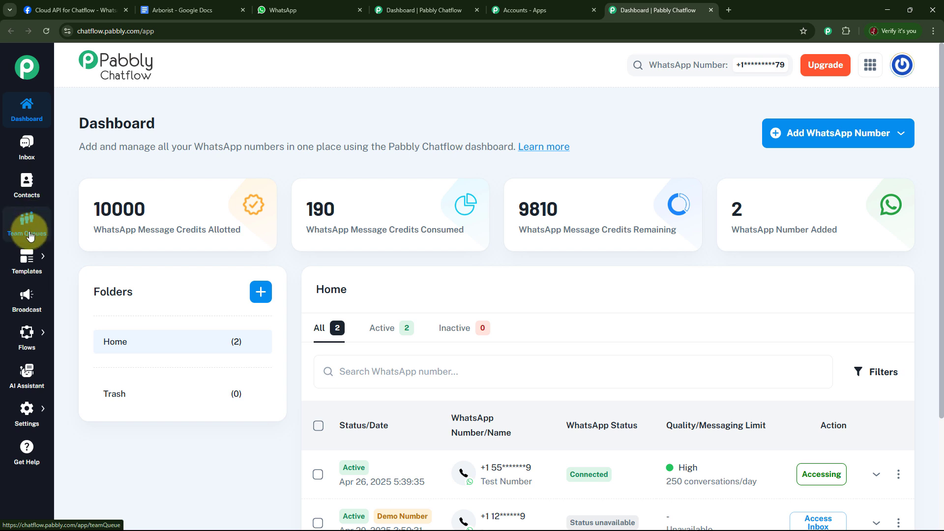
mouse_move(30, 264)
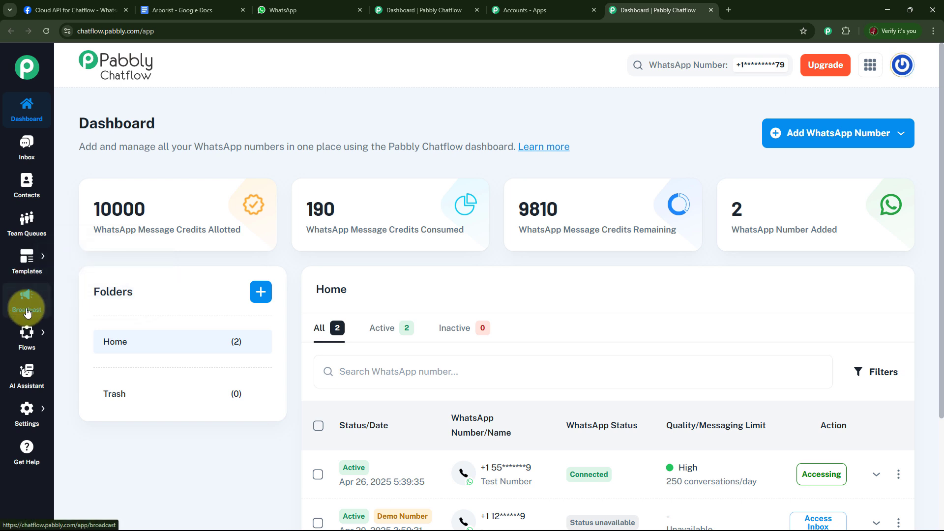
mouse_move(27, 339)
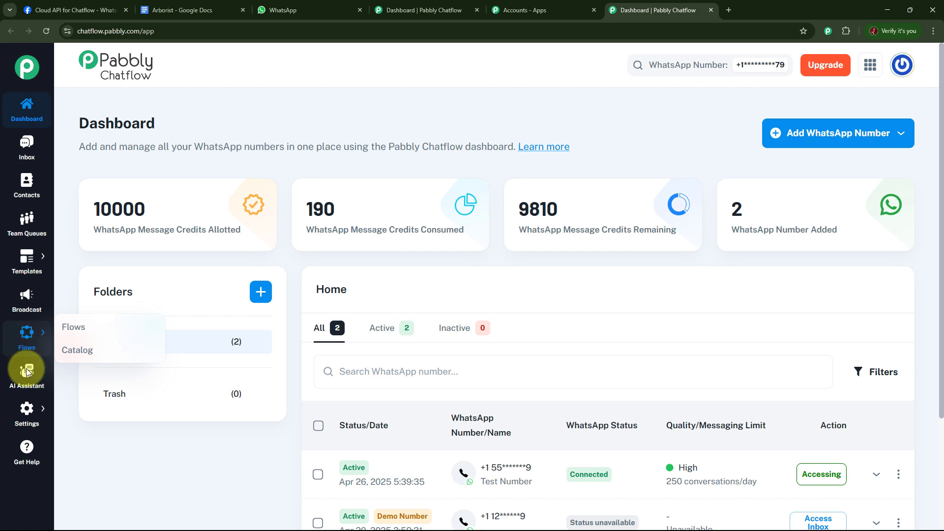
mouse_move(30, 417)
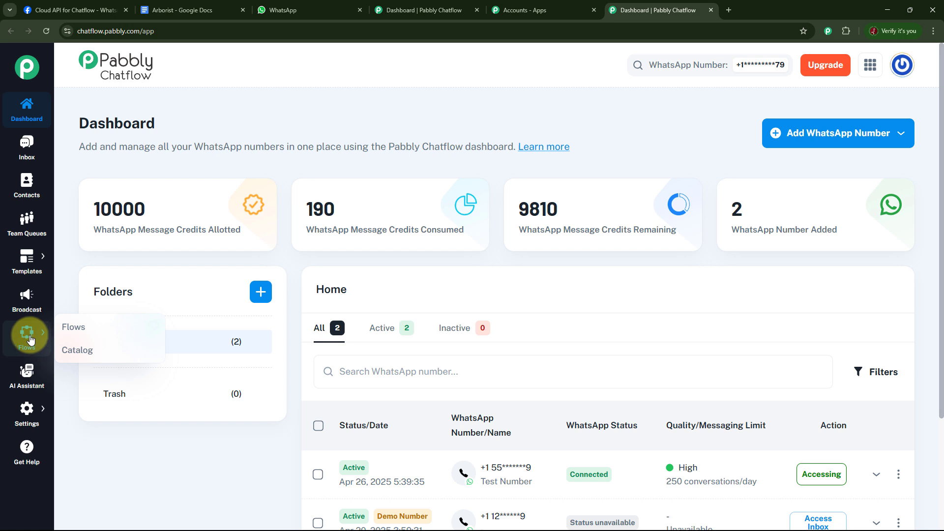
Go to the Flow Builder and open the Future Arborist flow from the flow list
left_click(82, 328)
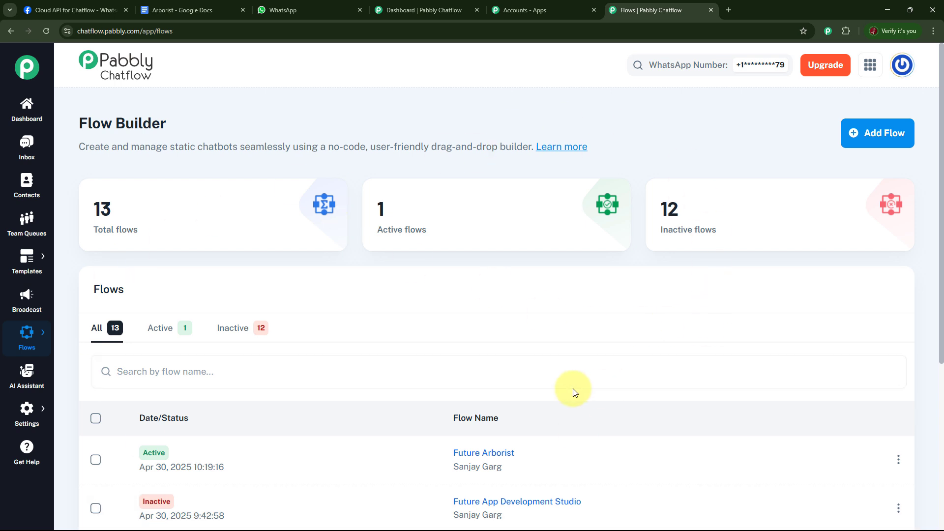
mouse_move(95, 228)
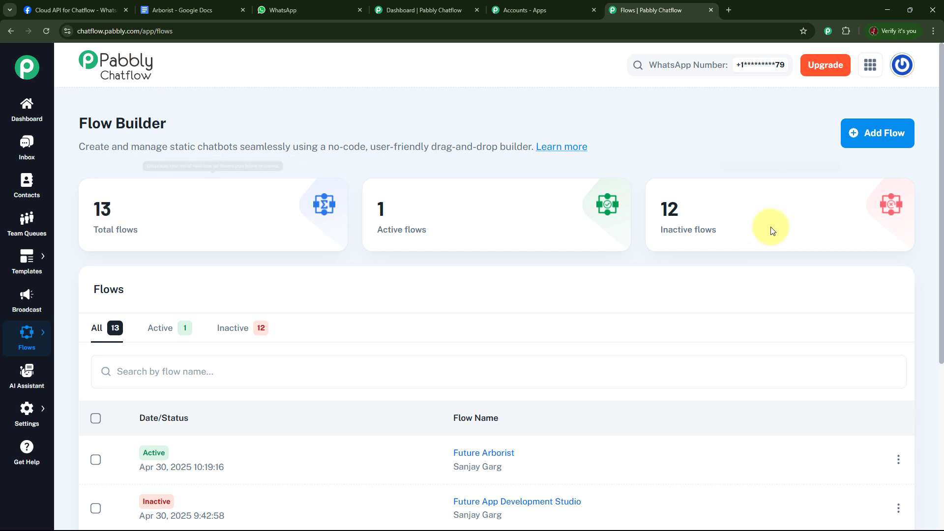
mouse_move(686, 222)
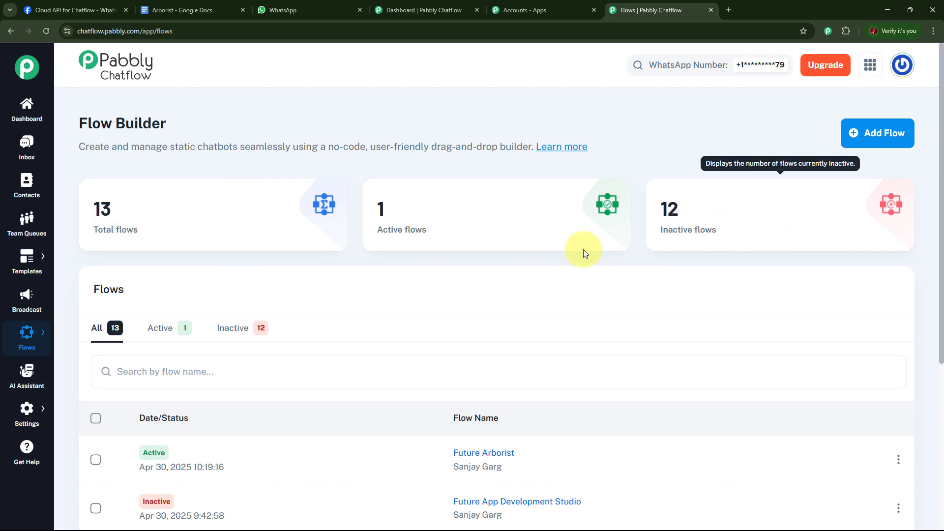
mouse_move(406, 239)
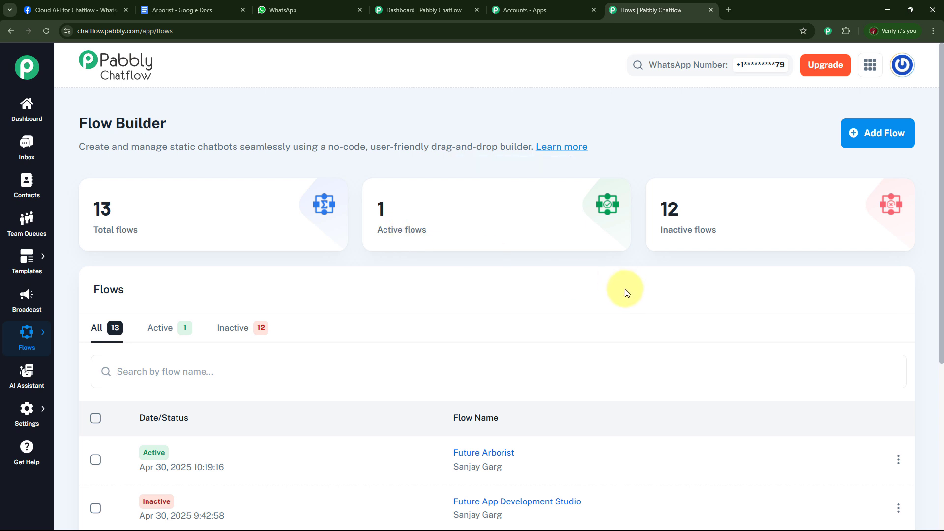
scroll(623, 292, "down", 2)
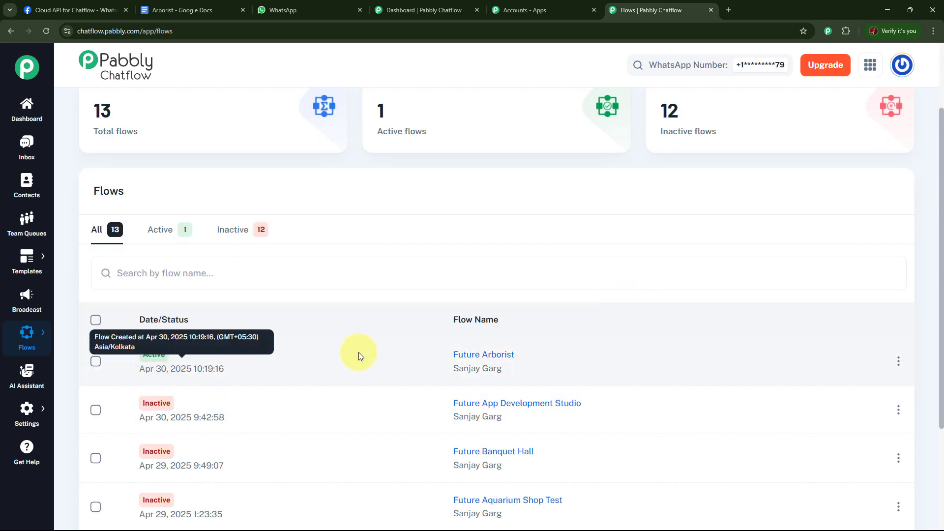
mouse_move(508, 364)
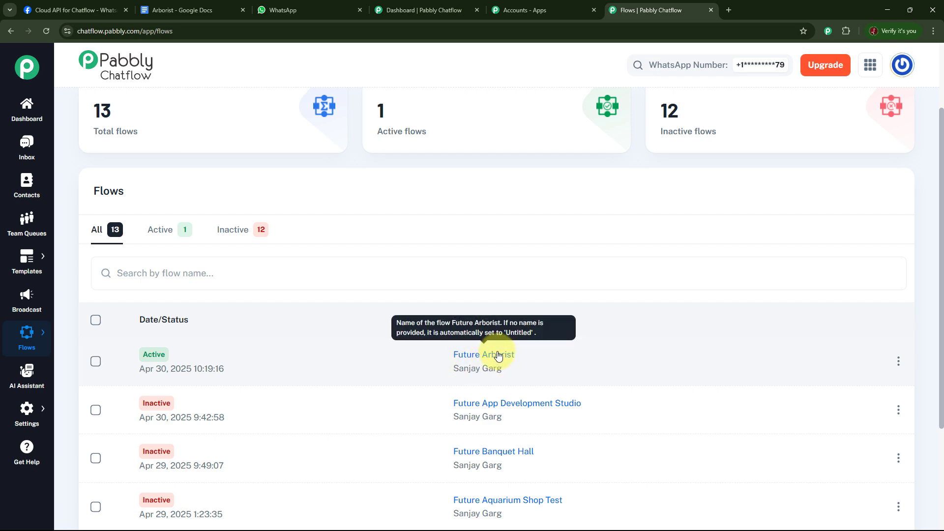
left_click(498, 355)
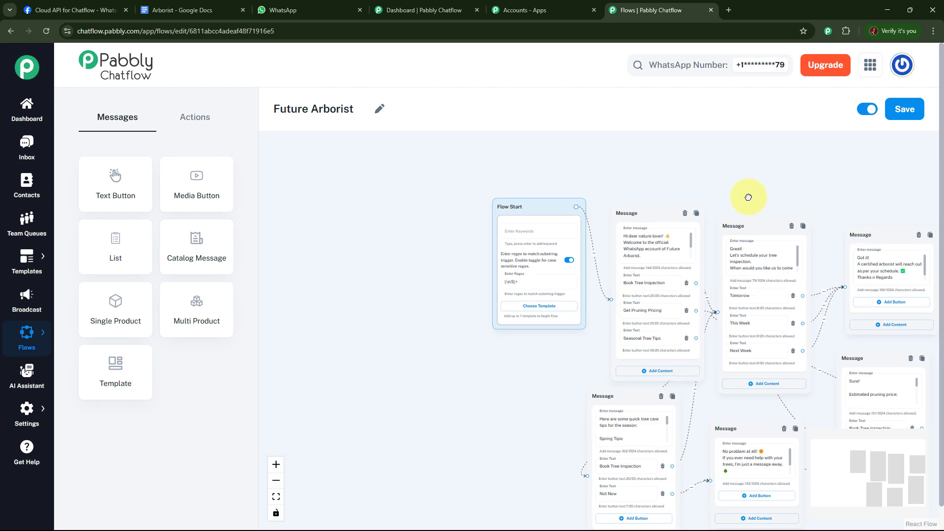
Review the Future Arborist flow's message blocks, set the flow to inactive and save it
left_click_drag(747, 196, 591, 200)
left_click_drag(801, 178, 797, 136)
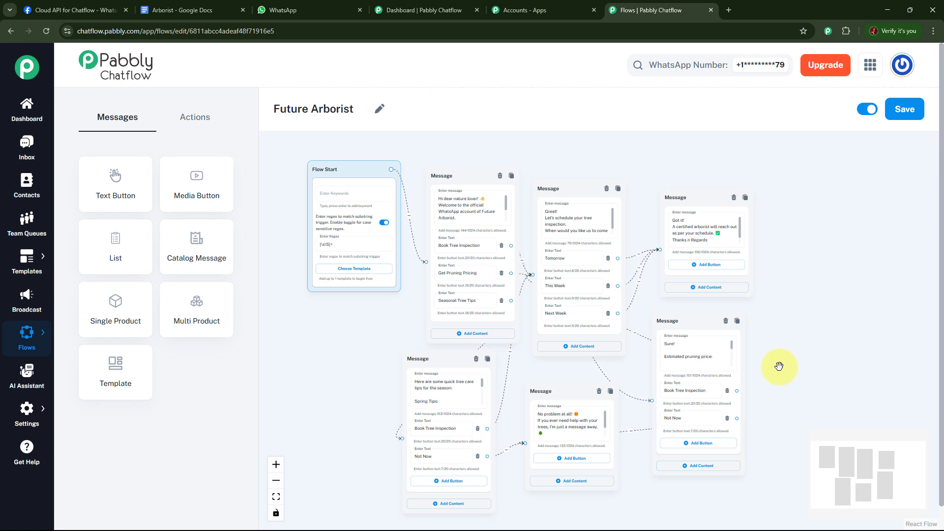
left_click(866, 109)
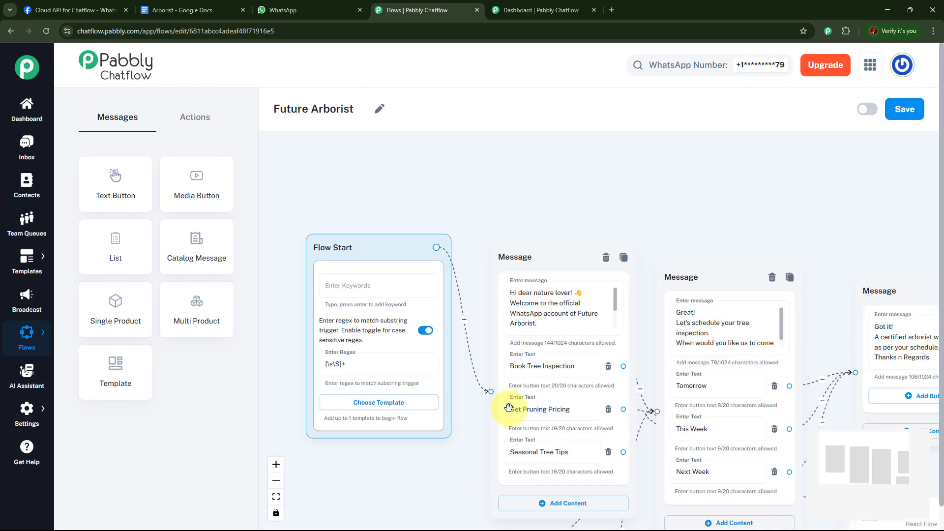
left_click(905, 110)
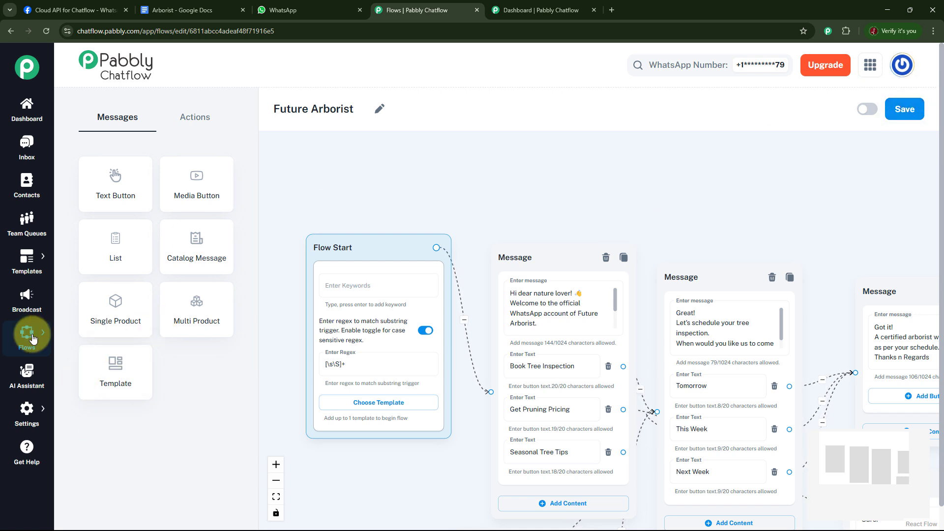
Add a new flow in the Flow Builder, name it Future Arborist Test, and shift its Flow Start block toward the canvas's upper-left corner
mouse_move(27, 333)
left_click(73, 328)
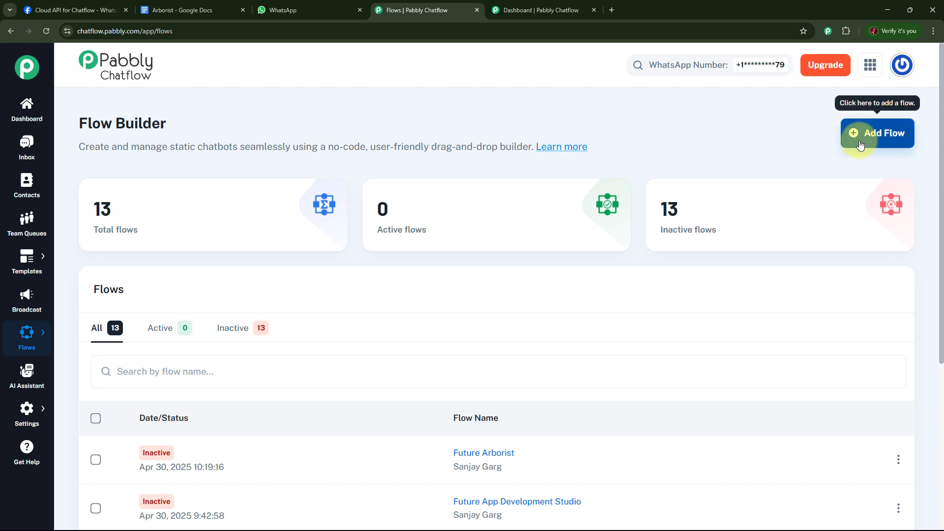
left_click(887, 140)
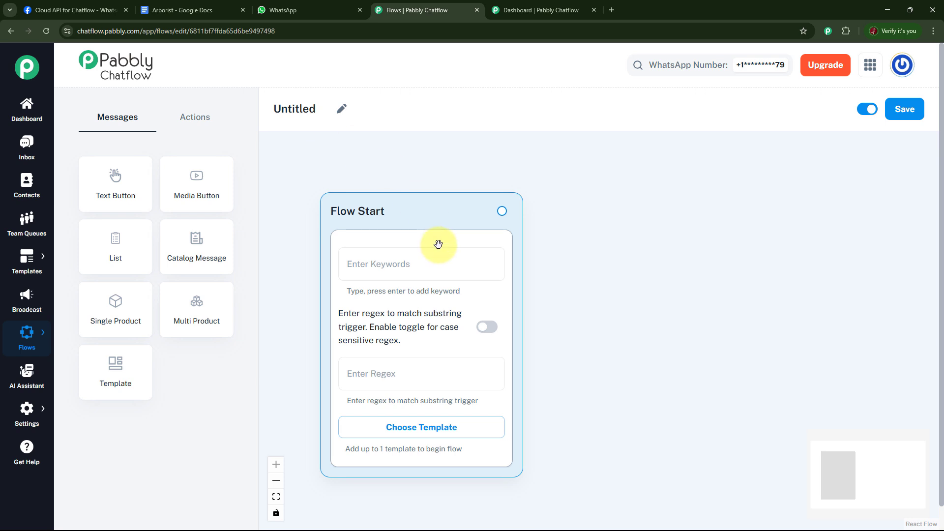
left_click(341, 112)
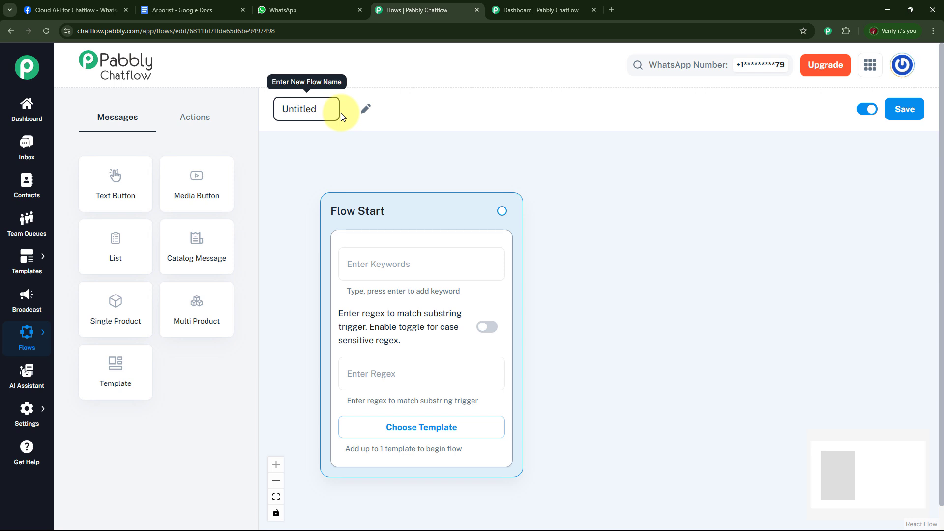
key("ctrl+a")
type("Future Arborist Test")
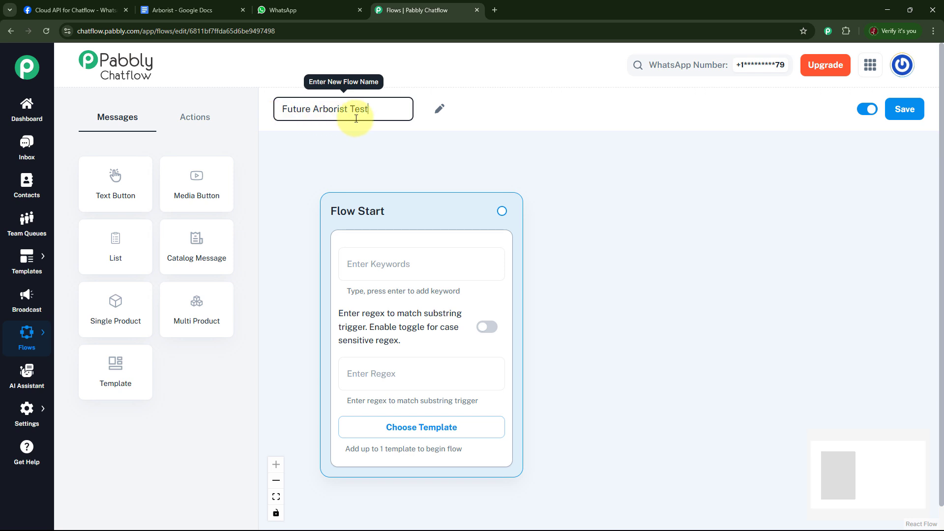
left_click_drag(459, 214, 413, 168)
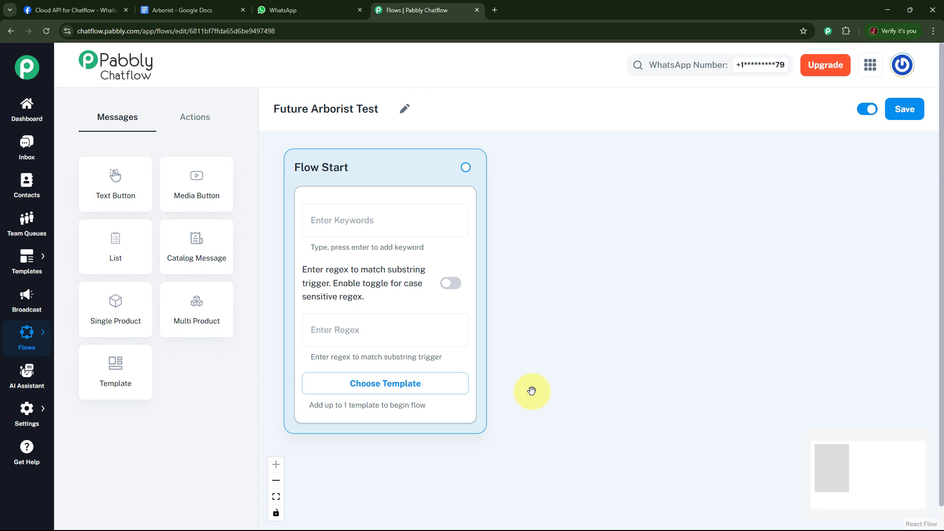
Set the Flow Start block's regex trigger to [\s\S]+ and look over the content types and action blocks available for the flow
left_click(382, 333)
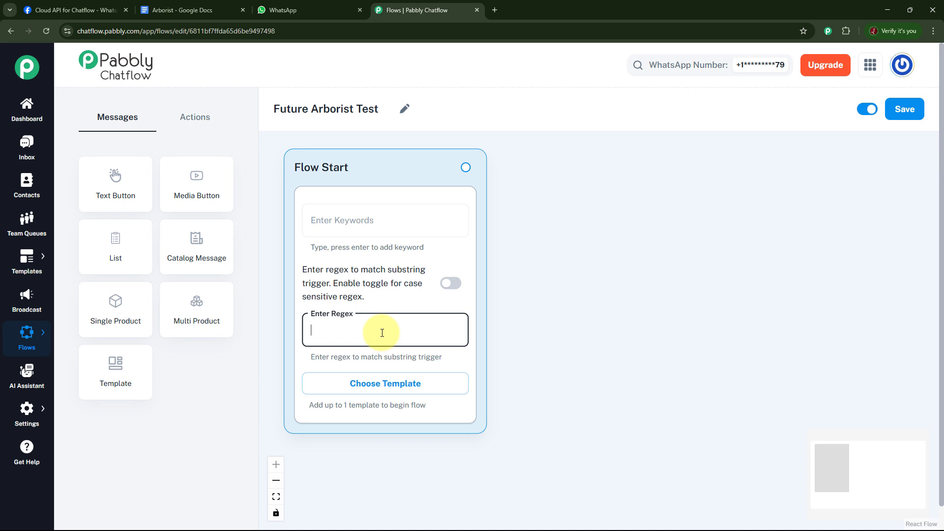
type("[\\s\\S]+")
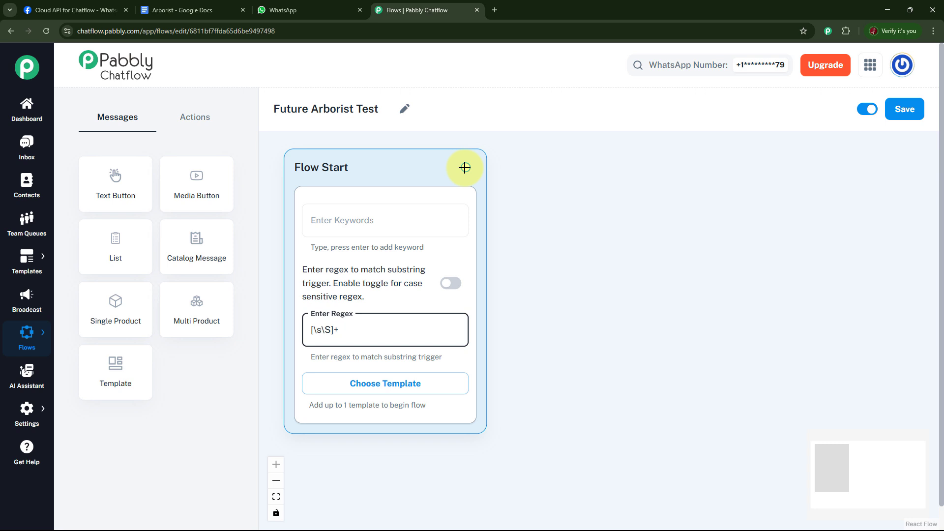
left_click_drag(466, 168, 609, 187)
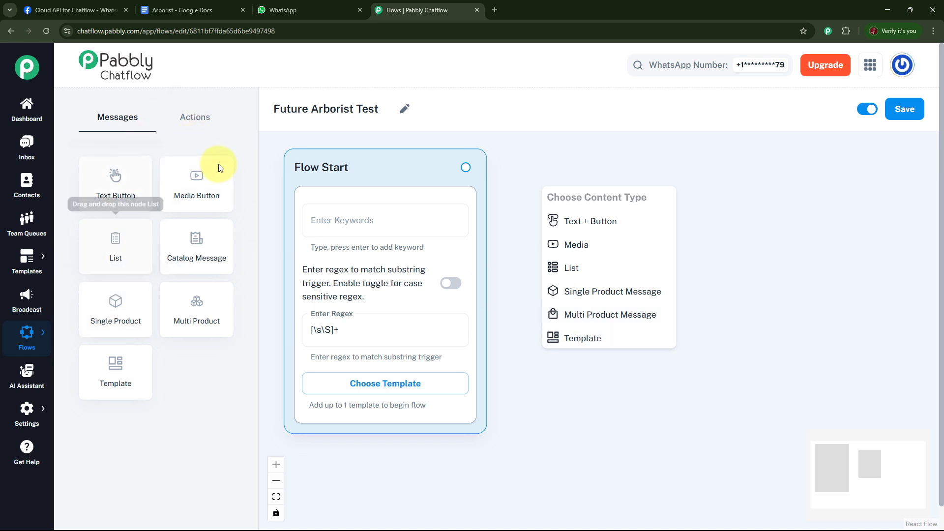
left_click(192, 117)
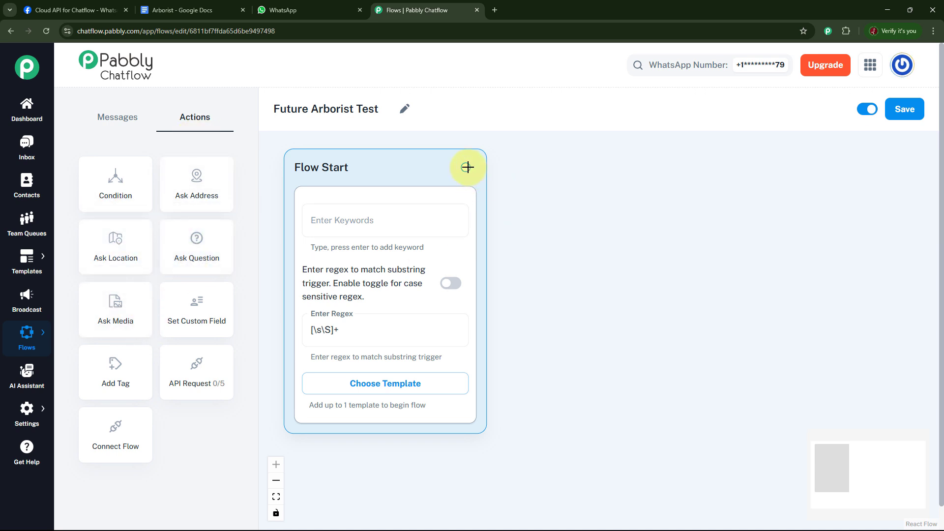
Connect a Text + Button message to Flow Start with the welcome text from "Hi dear nature lover!" to "How can I help you today?"
left_click_drag(467, 167, 571, 193)
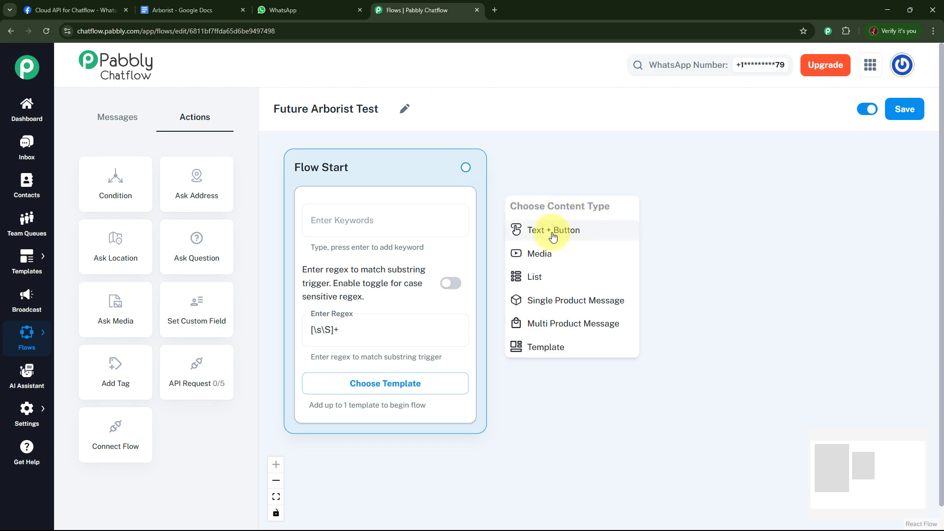
left_click(550, 229)
left_click(592, 229)
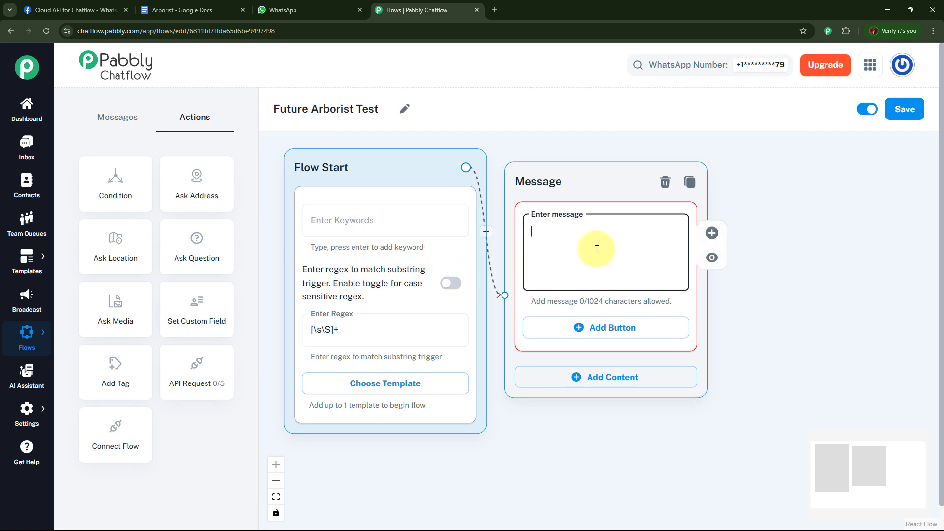
type("Hi dear nature lover! 👋 Welcome to the official WhatsApp account of Future Arborist. I'm your Tree Care Assistant. How can I help you today?")
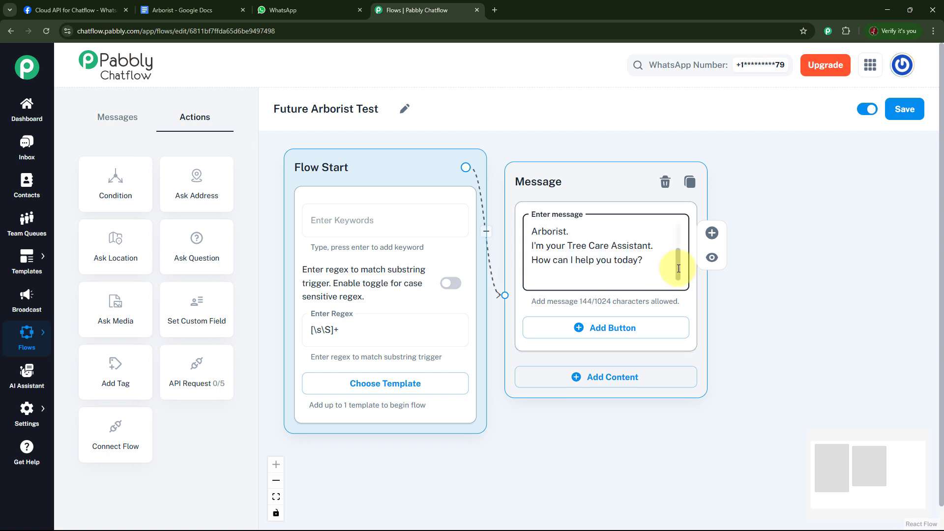
left_click_drag(676, 261, 681, 237)
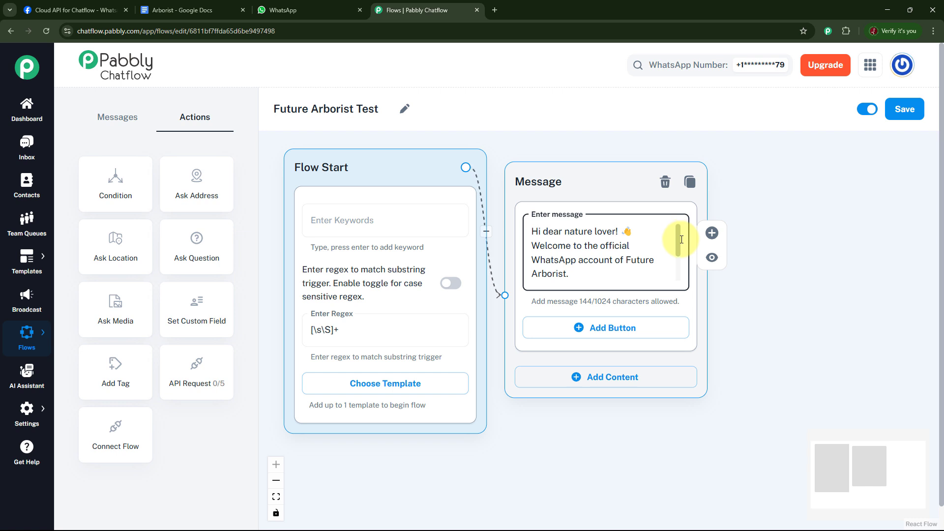
left_click_drag(681, 239, 679, 289)
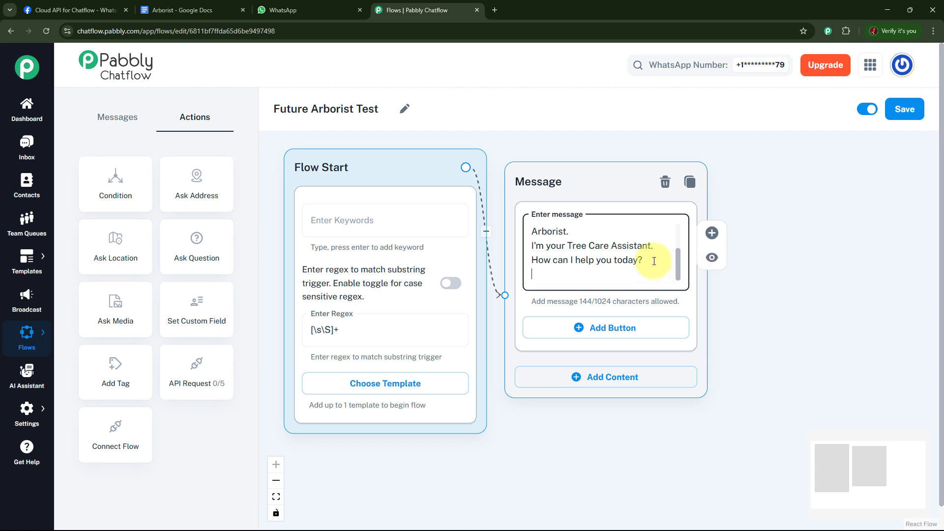
Add three buttons to the welcome message: Book Tree Inspection, Get Pruning Pricing and Seasonal Tree Tips
left_click(597, 327)
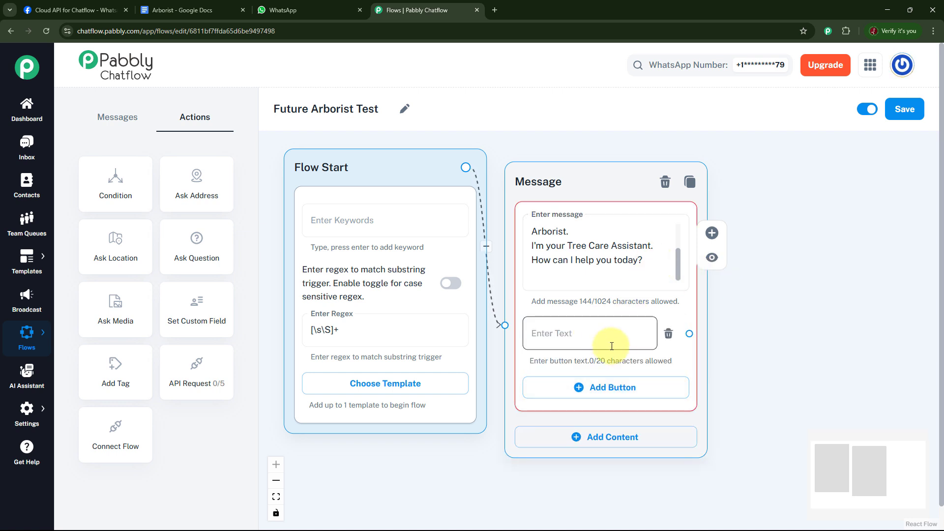
left_click(598, 391)
left_click(581, 337)
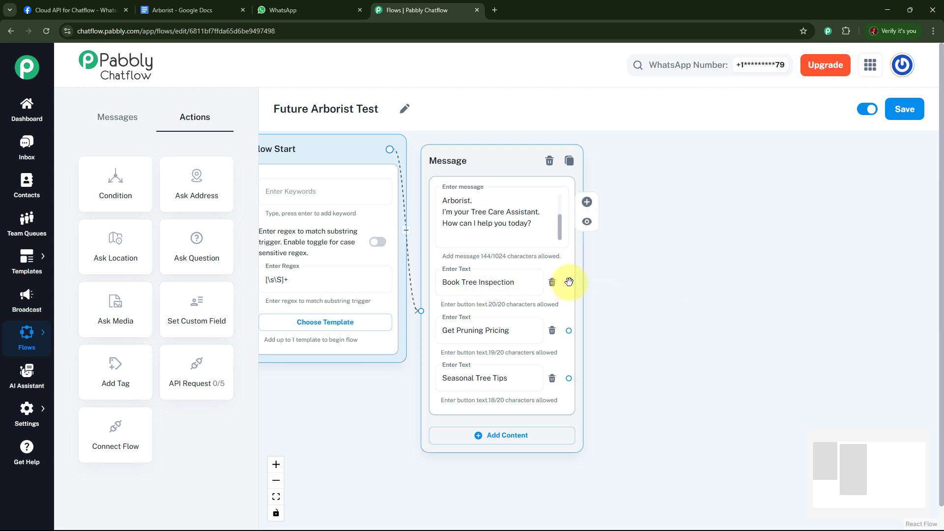
Connect Book Tree Inspection to a new Text + Button message: "Great! Let's schedule your tree inspection. When would you like us to come by?"
left_click_drag(569, 282, 652, 179)
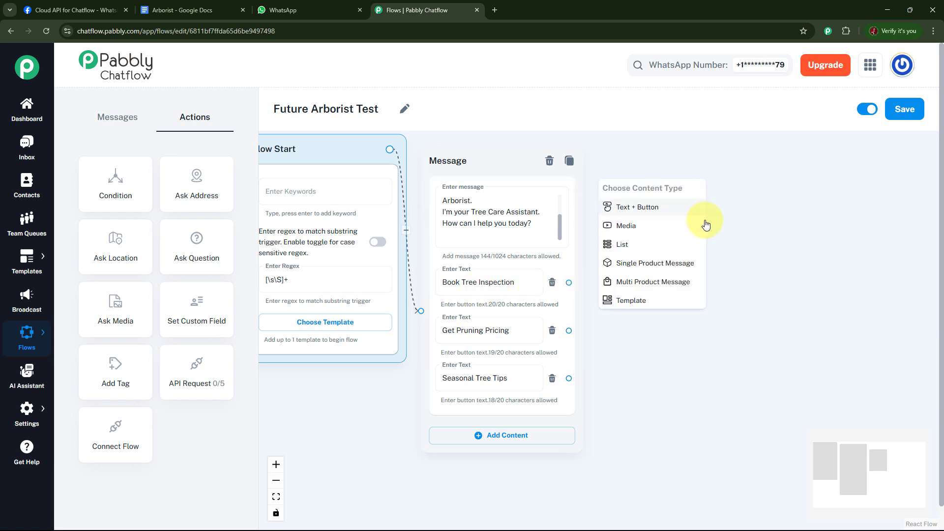
left_click(661, 205)
left_click(659, 204)
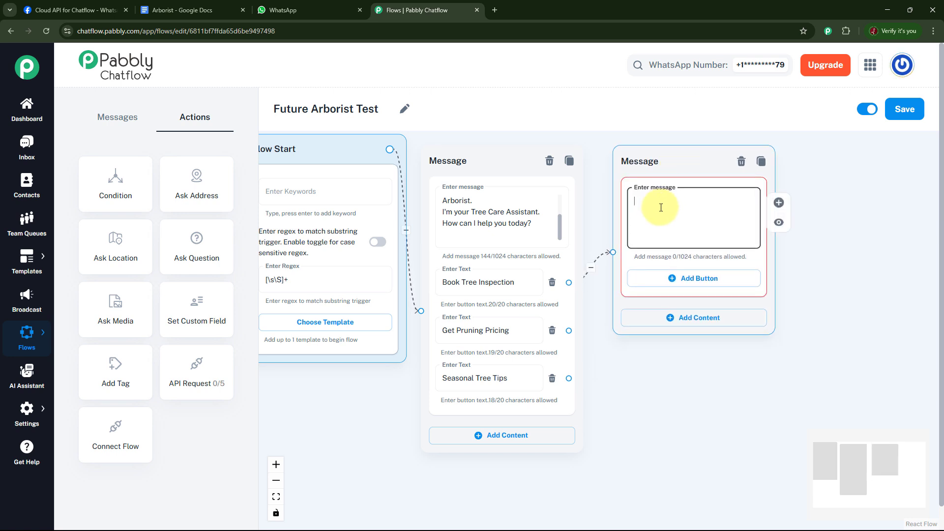
key("ctrl+v")
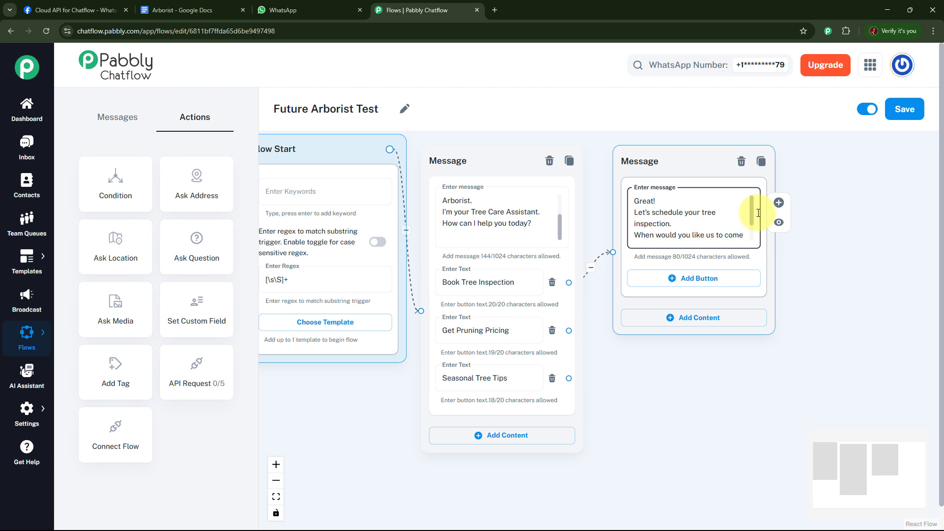
scroll(757, 220, "down", 2)
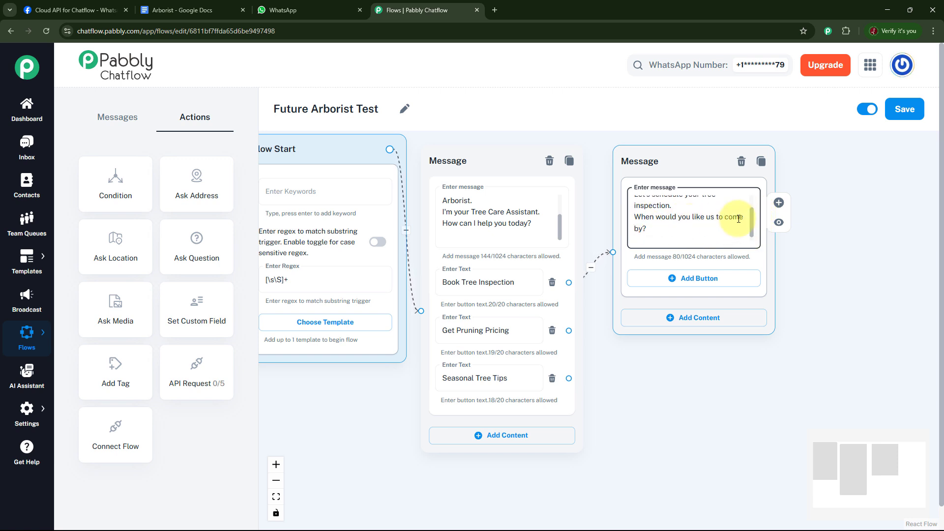
Add the buttons Tomorrow, This Week and Next Week to the inspection scheduling message
left_click(688, 279)
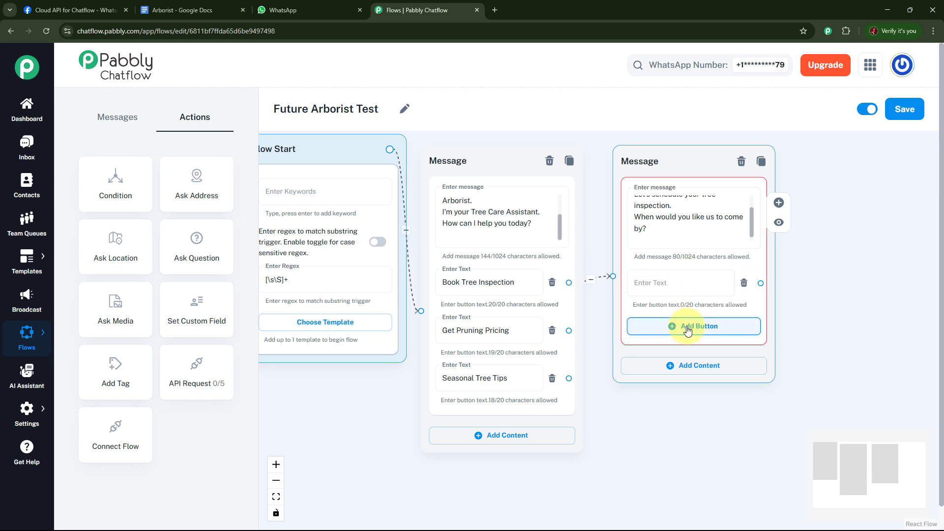
left_click(687, 324)
left_click(699, 375)
left_click(660, 287)
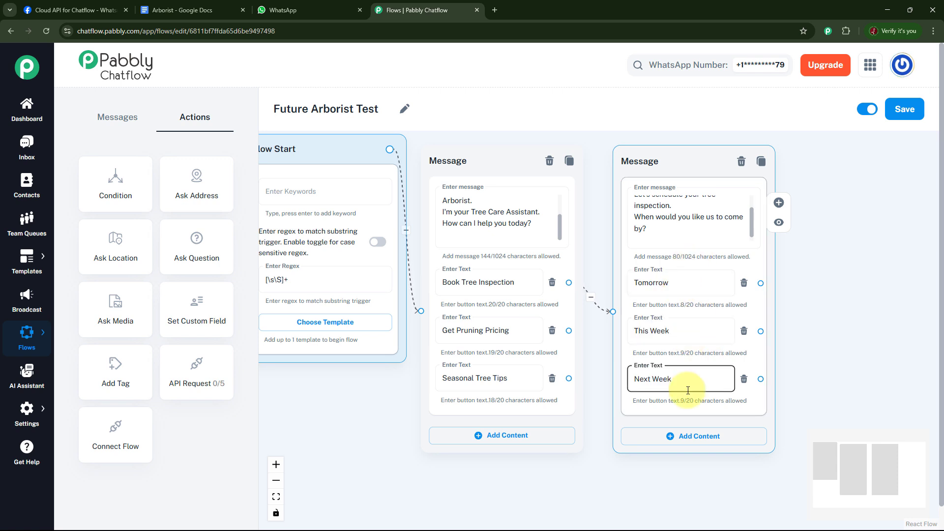
Connect the Tomorrow button to a new Text + Button message and link This Week and Next Week to the same message
left_click_drag(825, 329, 732, 326)
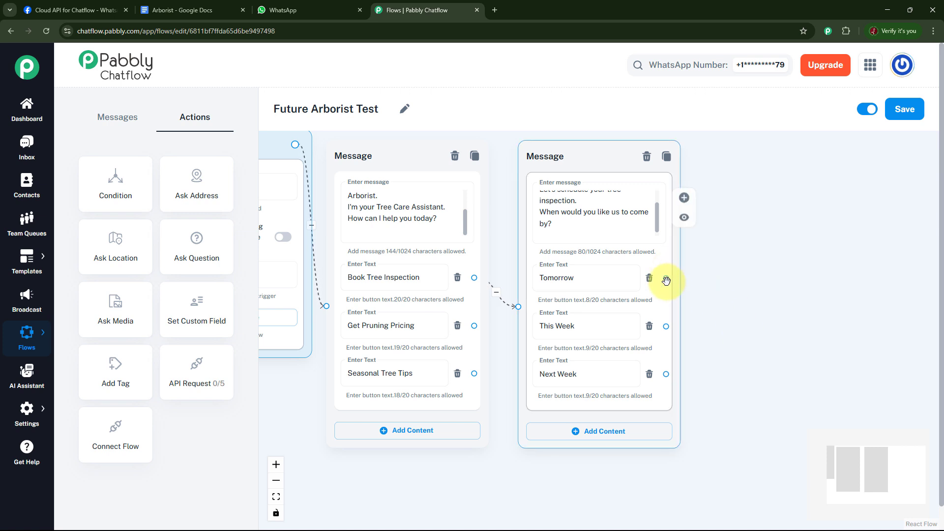
left_click_drag(667, 279, 764, 199)
left_click(769, 222)
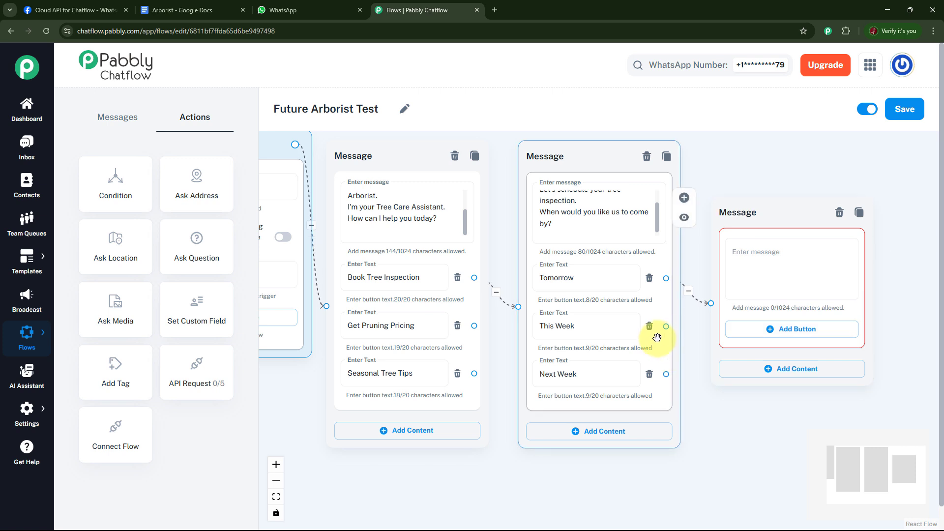
left_click_drag(666, 326, 711, 303)
left_click_drag(668, 374, 711, 303)
Enter the confirmation text from "Got it! A certified arborist will reach out" to "Team Future Arborist" in the new message and shift the block upward
left_click(765, 260)
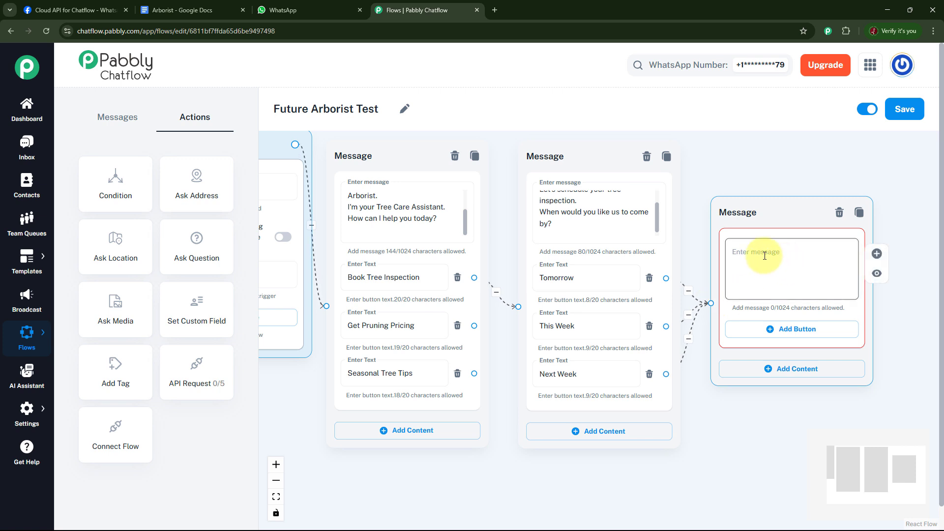
left_click(763, 256)
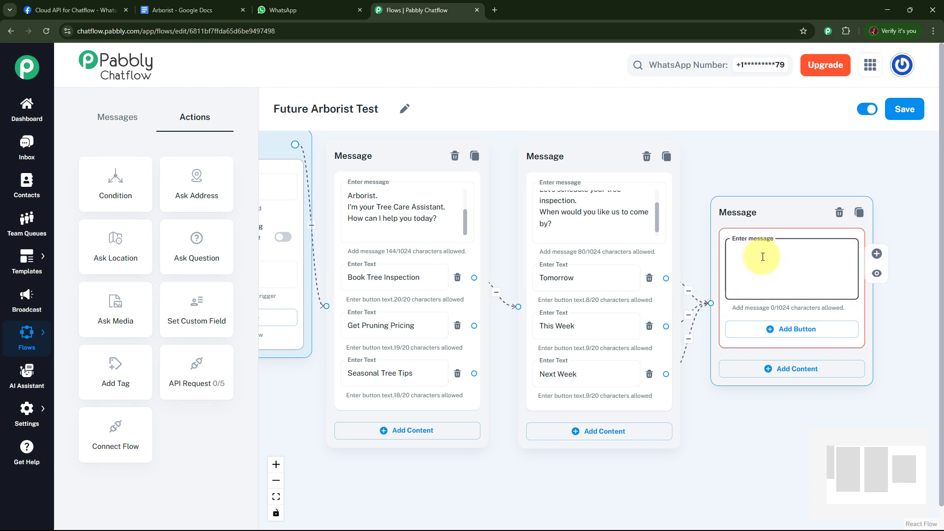
type("Got it! A certified arborist will reach out as per your schedule. ✅ Thanks n Regards Team Future Arborist")
scroll(848, 268, "up", 2)
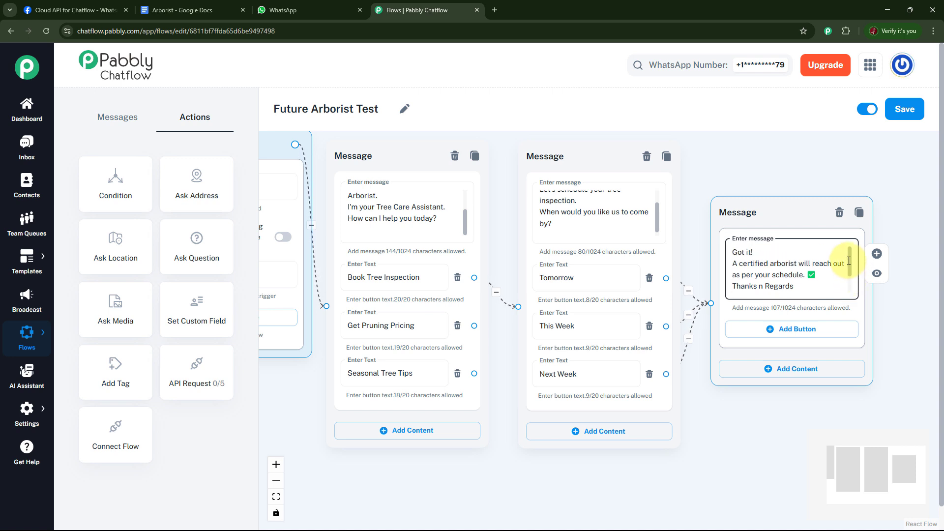
scroll(849, 265, "down", 2)
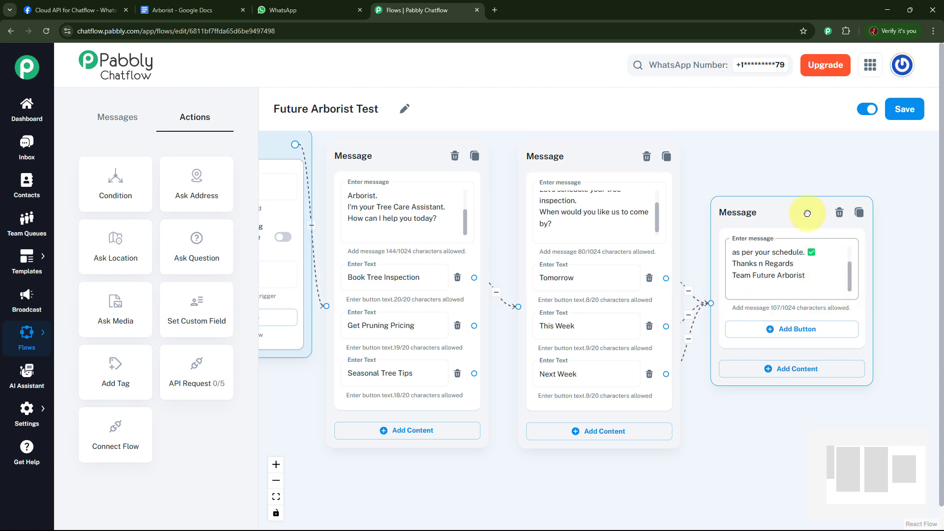
left_click_drag(805, 212, 814, 177)
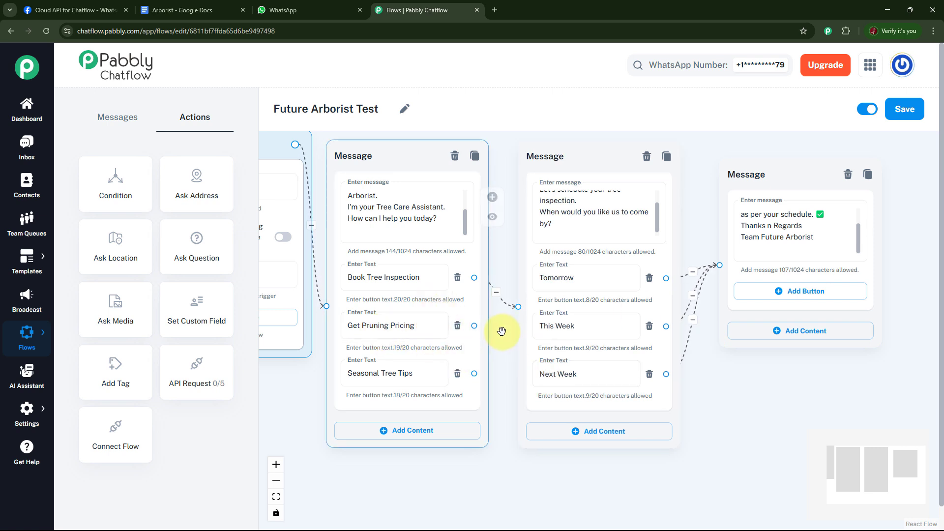
Connect Get Pruning Pricing to a new Text + Button message with the pricing text ending "Would you like to book an inspection for an exact quote?"
left_click_drag(479, 326, 784, 377)
left_click(772, 346)
left_click(779, 426)
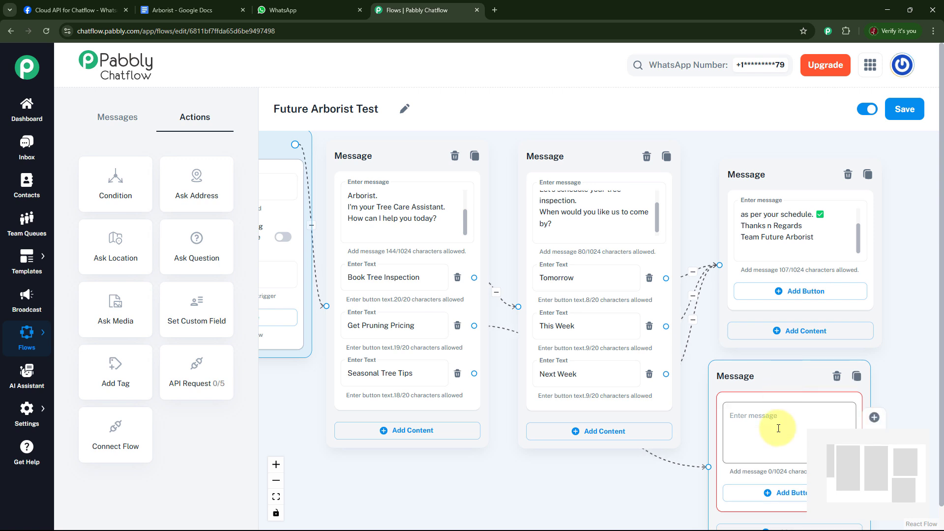
key("ctrl+v")
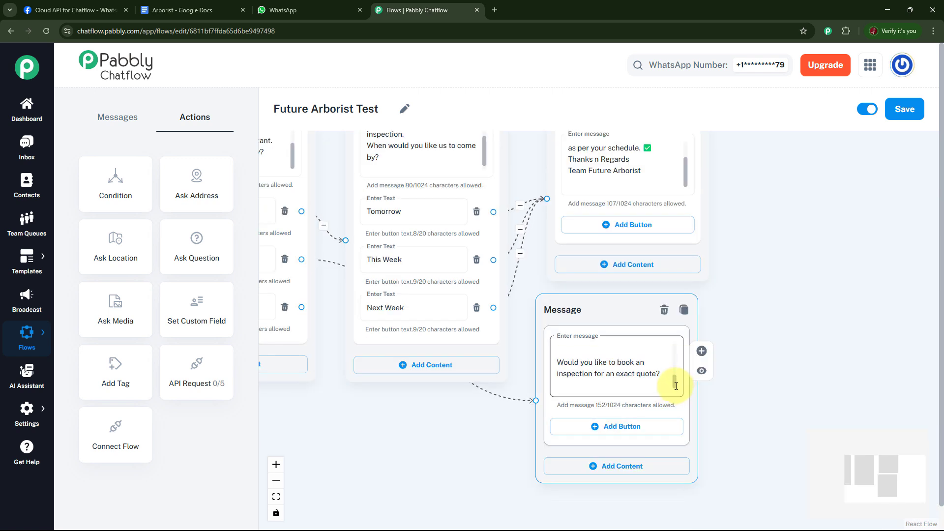
mouse_move(676, 386)
left_mouse_down()
mouse_move(676, 355)
mouse_move(680, 388)
left_mouse_up()
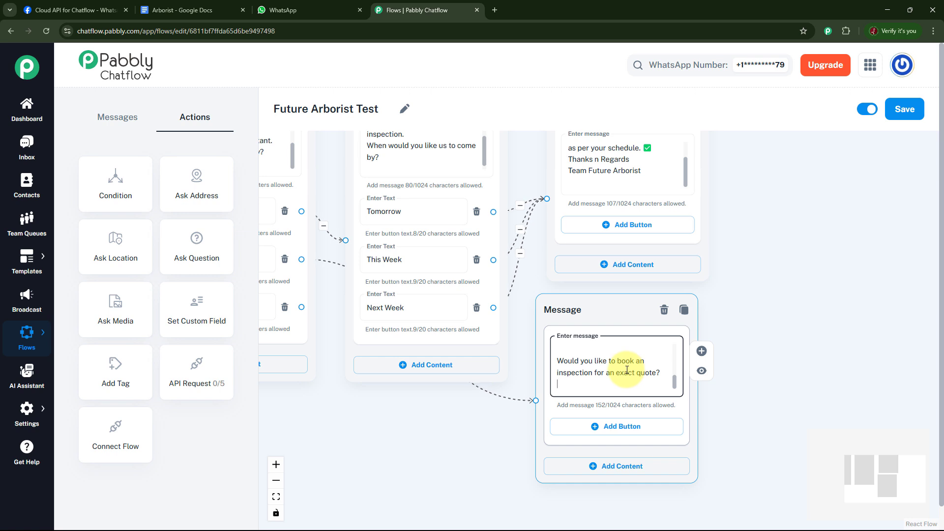
Add Book Tree Inspection and Not Now buttons to the pricing message and link its Book Tree Inspection button to the inspection scheduling message
left_click(621, 431)
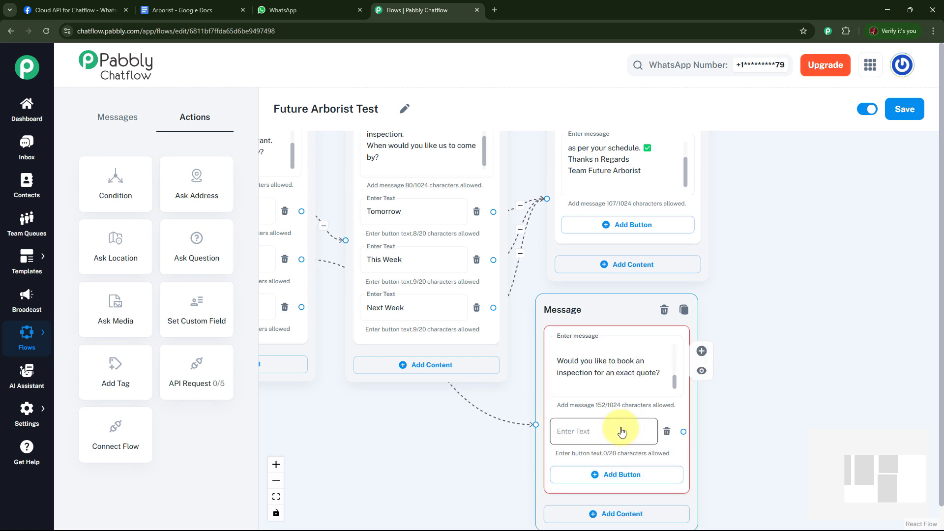
left_click(620, 476)
left_click(622, 431)
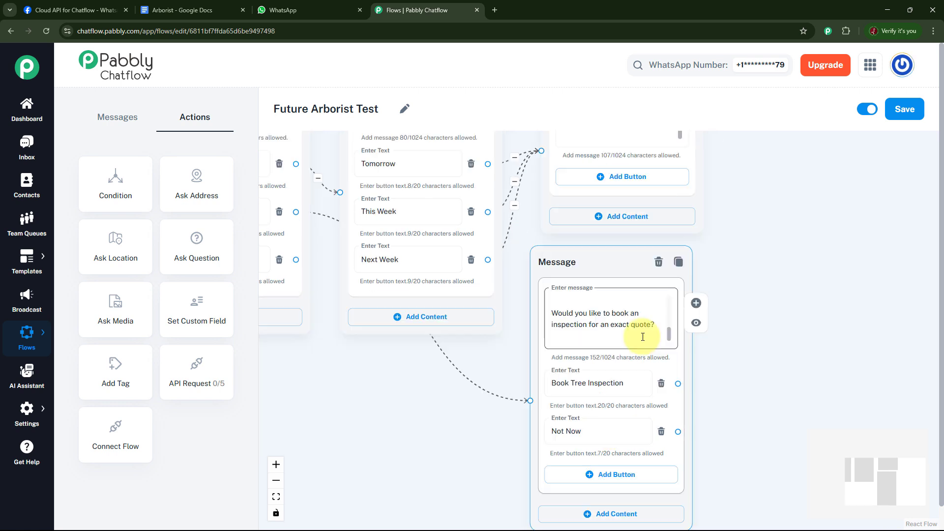
left_click(567, 425)
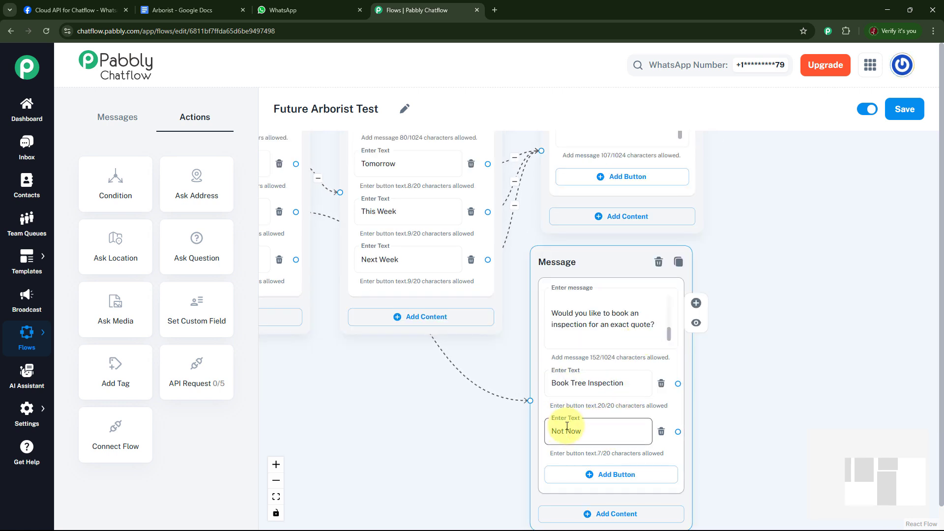
left_click_drag(755, 391, 846, 423)
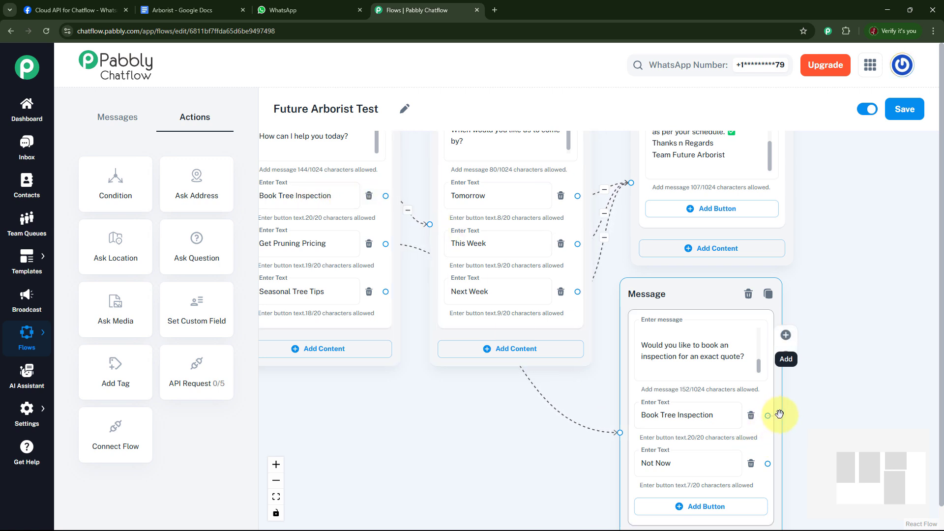
left_click_drag(779, 415, 431, 227)
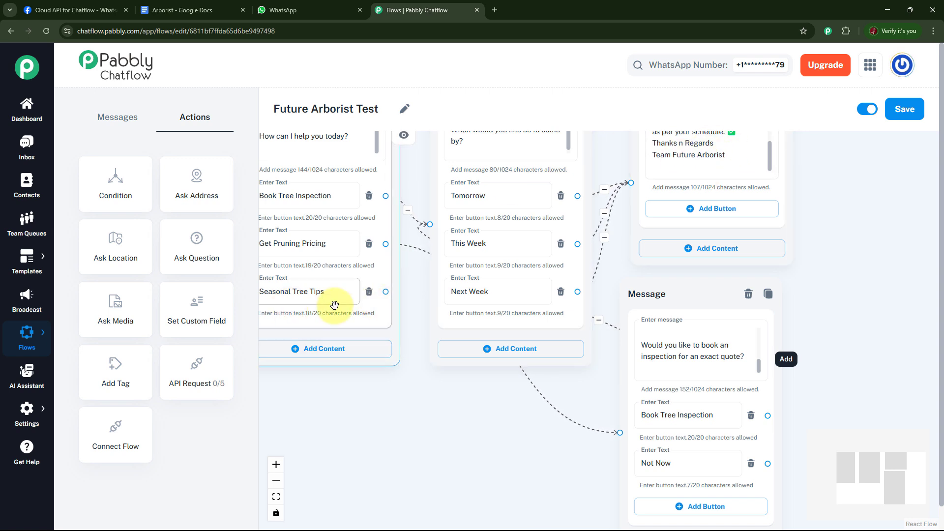
Connect Seasonal Tree Tips to a new Text + Button message containing the tips text ending "Check for pests Would you like to book an inspection?"
left_click_drag(423, 402, 469, 415)
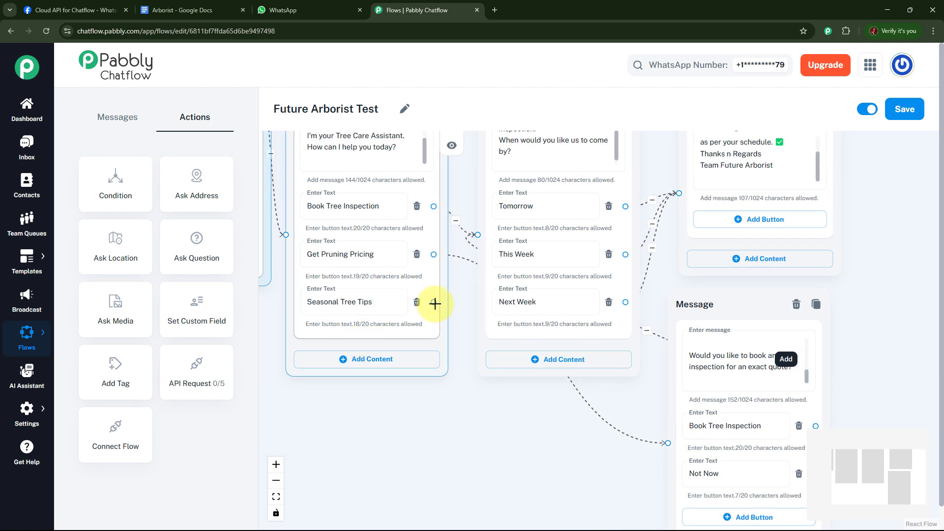
left_click_drag(432, 302, 403, 396)
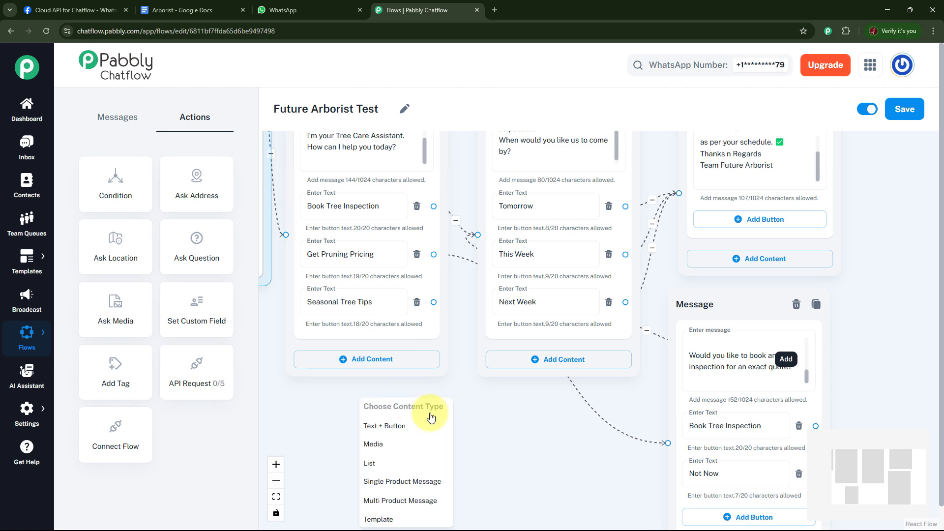
left_click(400, 425)
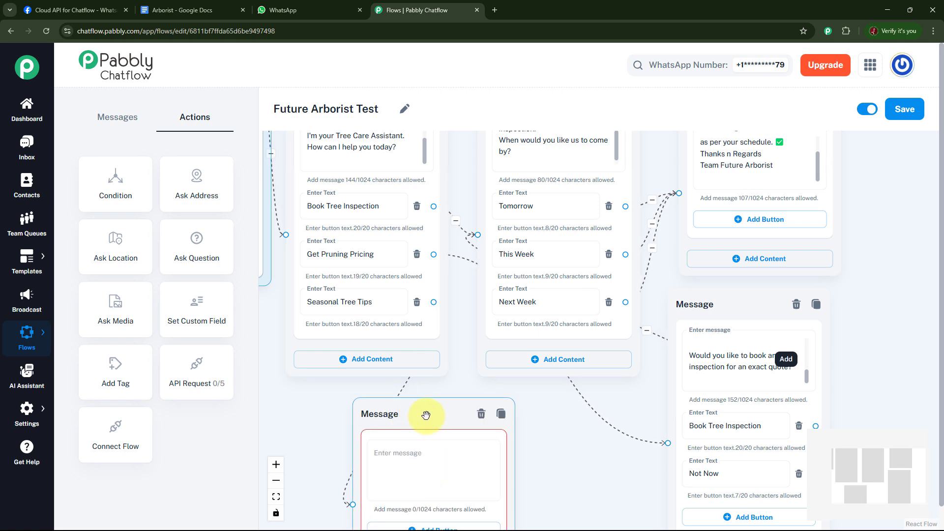
key("ctrl+v")
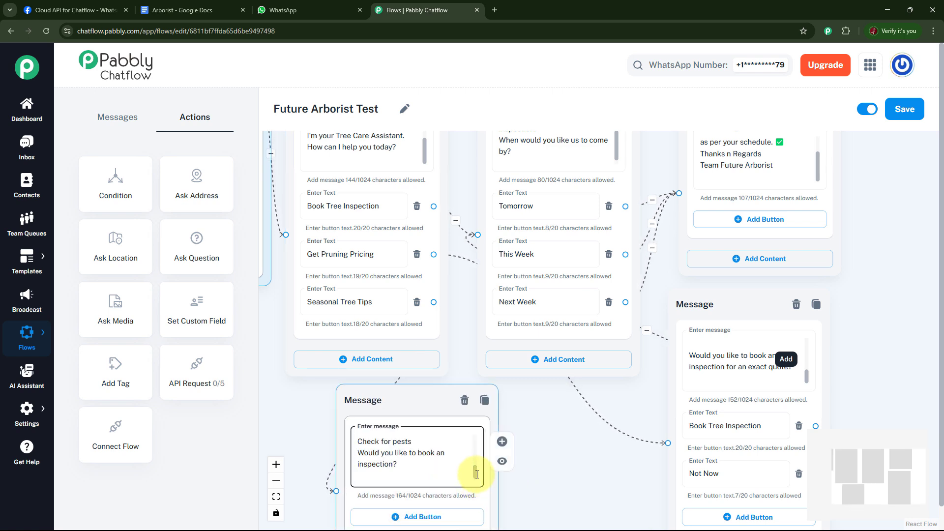
mouse_move(477, 475)
left_mouse_down()
mouse_move(479, 441)
mouse_move(475, 484)
left_mouse_up()
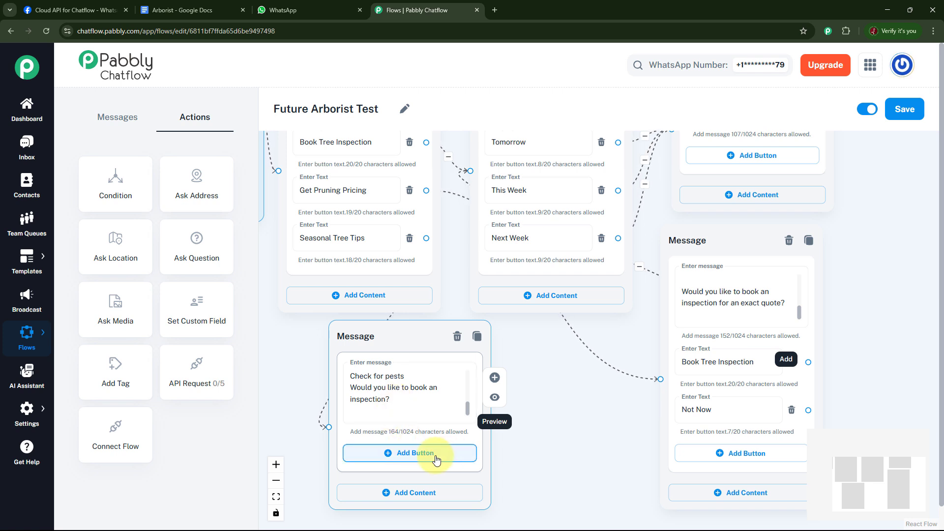
Add Book Tree Inspection and Not Now buttons to the seasonal tips message and link its Book Tree Inspection button to the inspection scheduling message
left_click(412, 452)
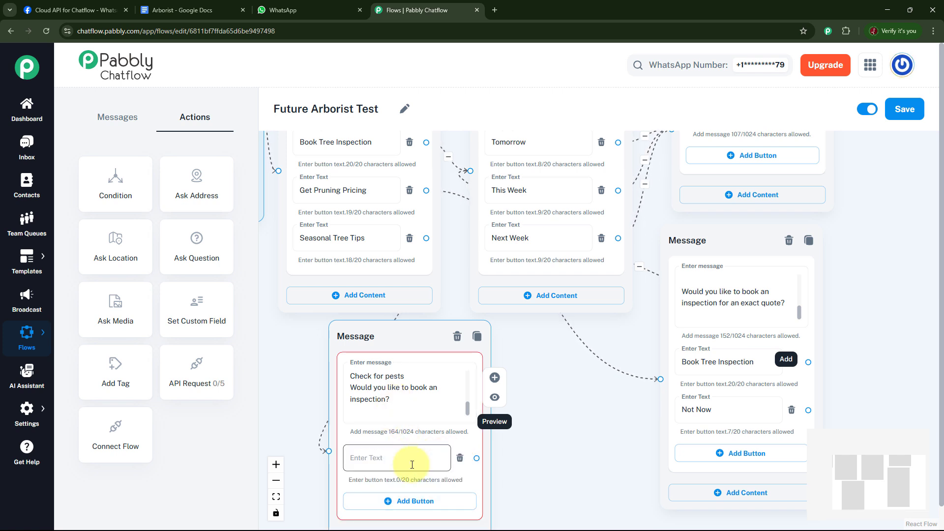
left_click(401, 499)
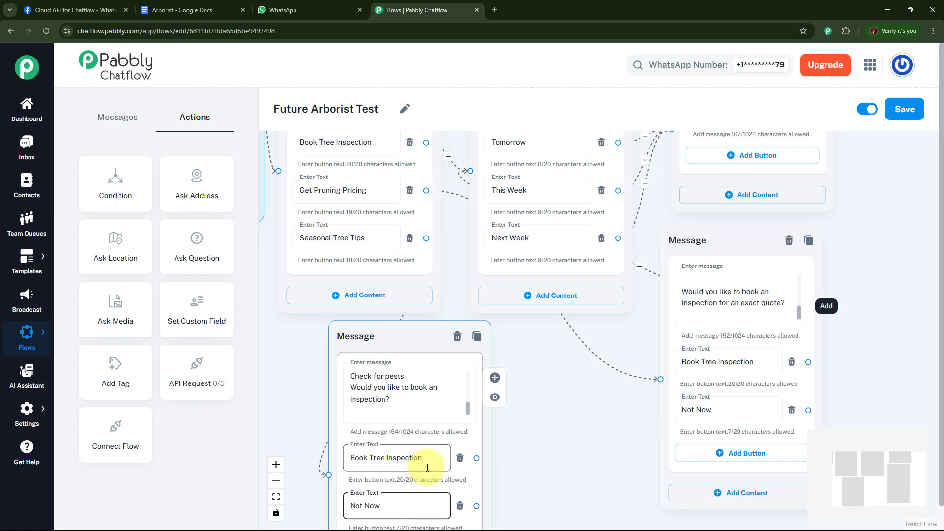
left_click(379, 508)
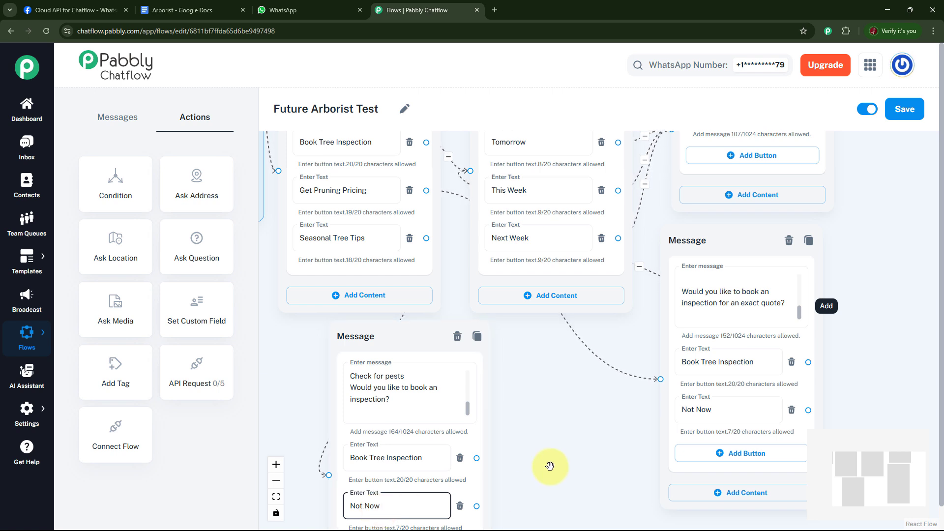
left_click(547, 408)
left_click_drag(432, 339, 380, 337)
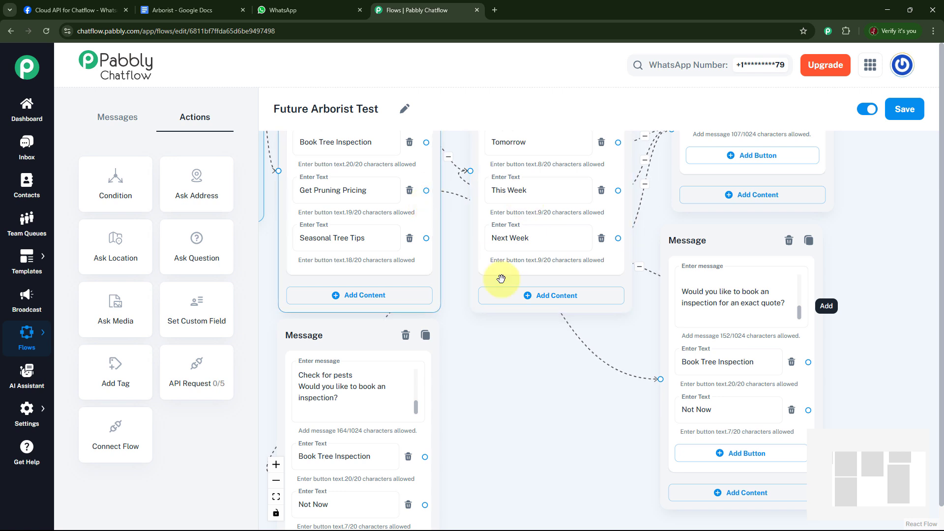
left_click_drag(425, 457, 470, 170)
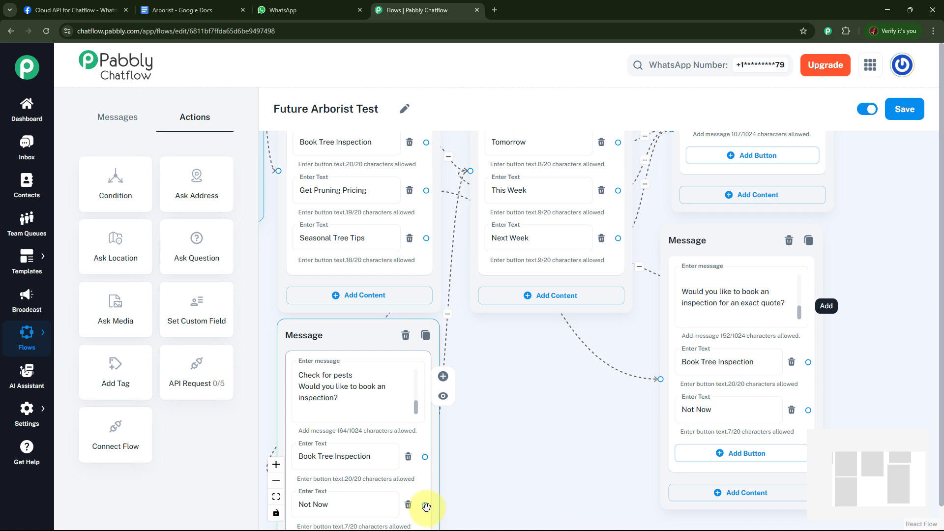
Connect the tips message's Not Now button to a new Text + Button message and link the pricing message's Not Now button to it
left_click(811, 409)
left_click_drag(426, 505, 528, 457)
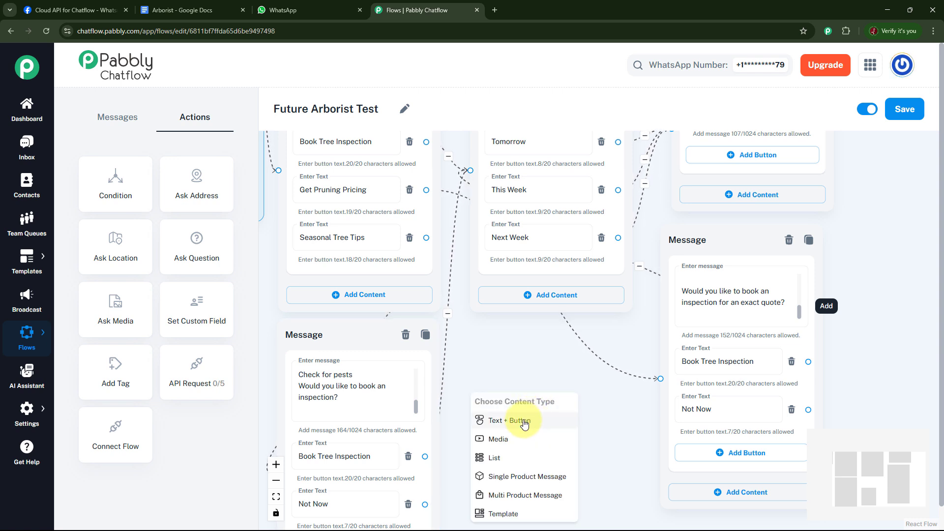
left_click(524, 421)
left_click_drag(535, 381, 554, 343)
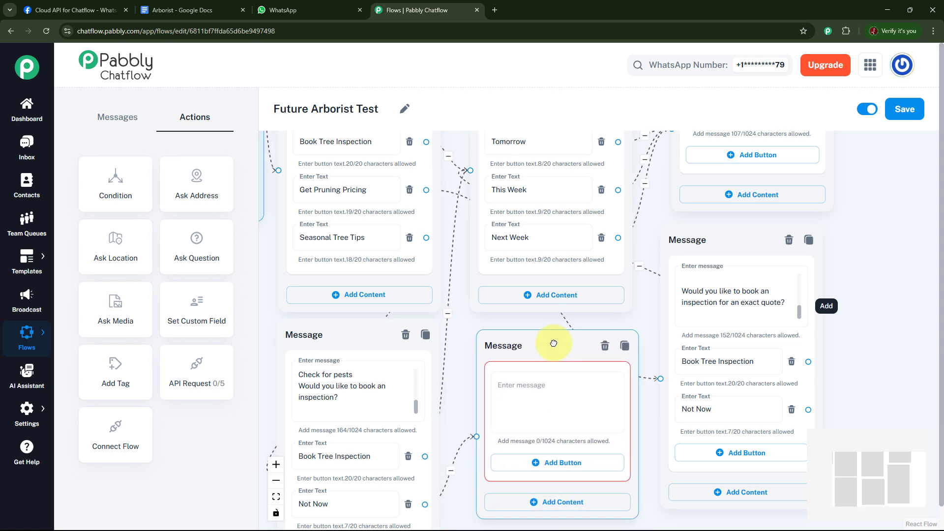
left_click(559, 393)
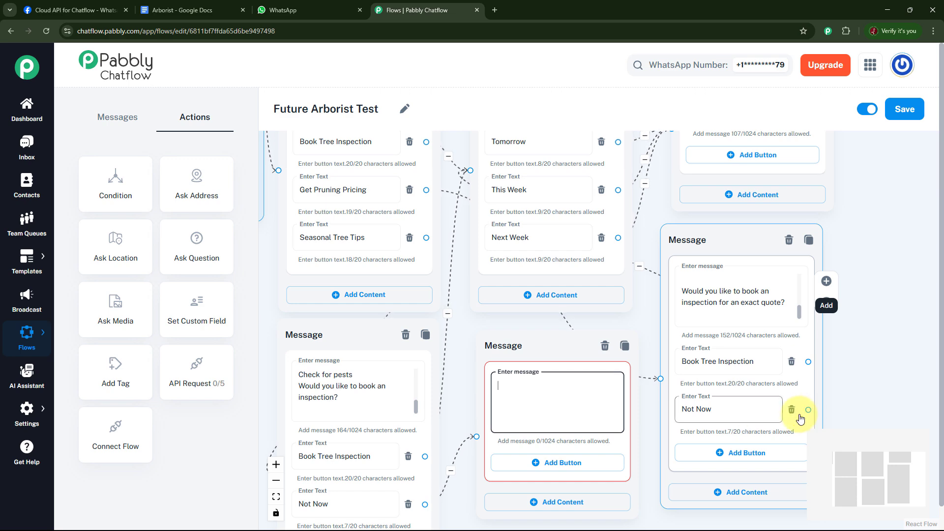
left_click_drag(808, 411, 476, 307)
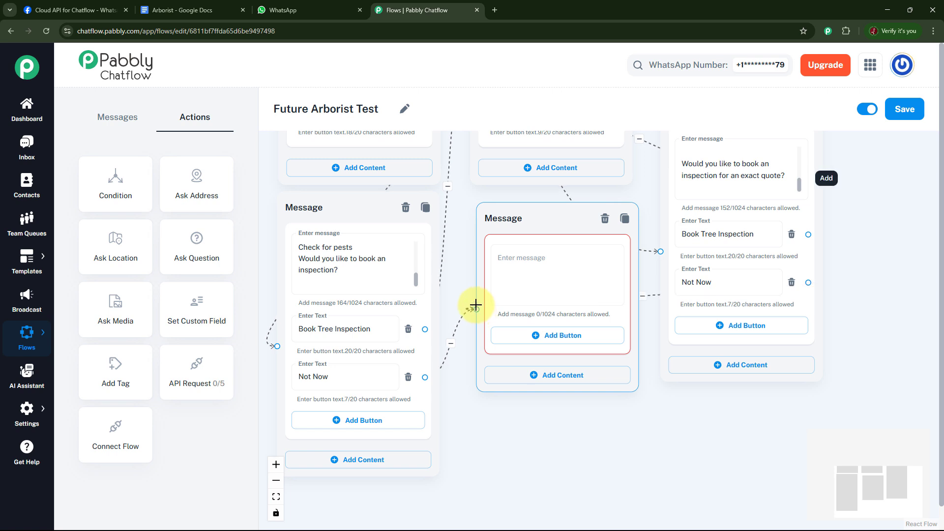
Fill the empty message with the closing text from "No problem at all!" to "Thanks for reaching out to Future Arborist."
left_click(567, 260)
key("ctrl+v")
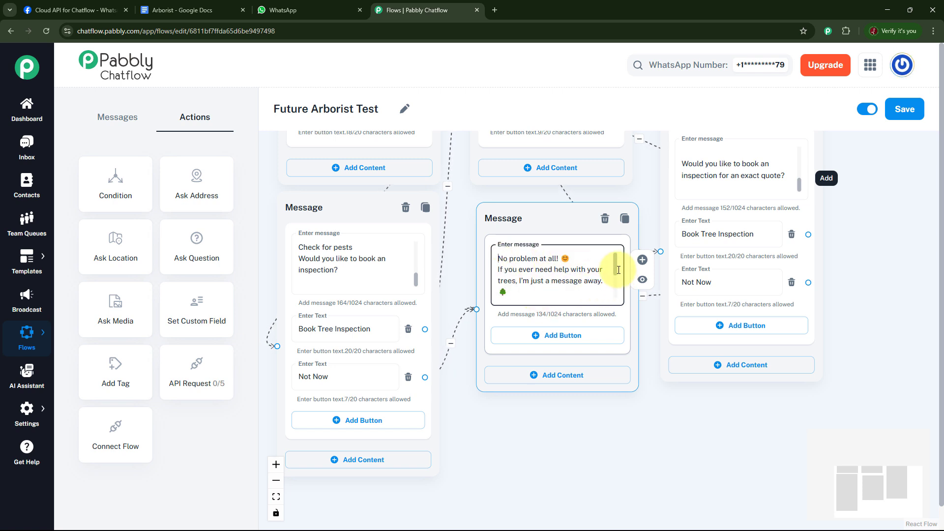
left_click_drag(616, 266, 620, 293)
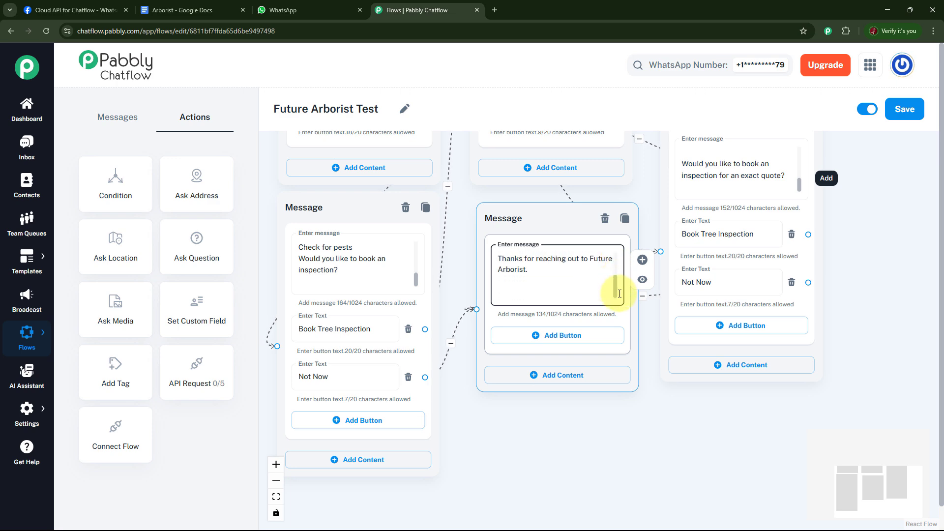
Check the layout of the whole Future Arborist Test flow and save it
scroll(687, 424, "down", 3)
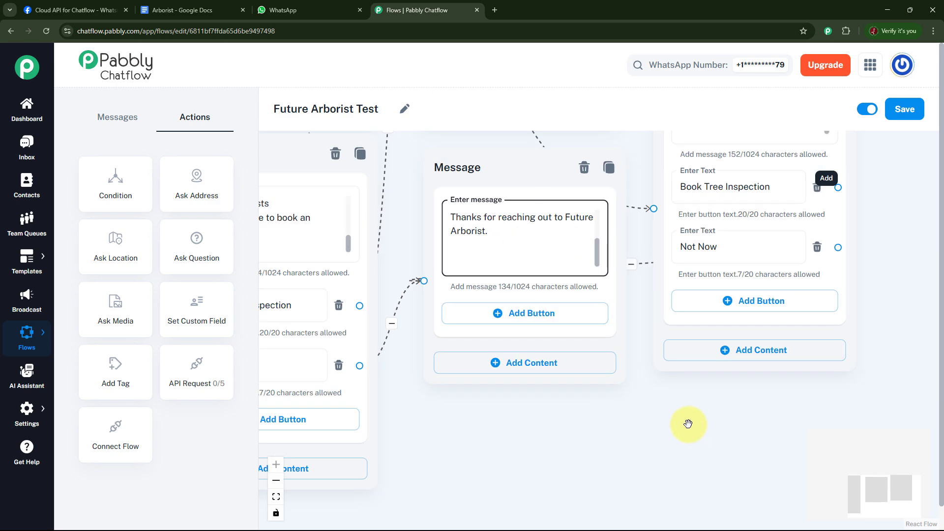
scroll(684, 423, "down", 2)
scroll(668, 423, "down", 2)
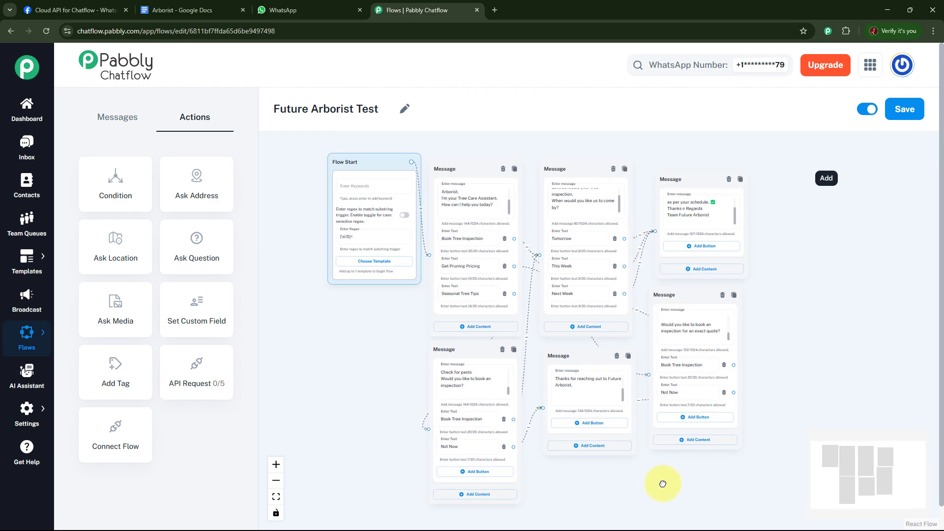
scroll(774, 374, "down", 3)
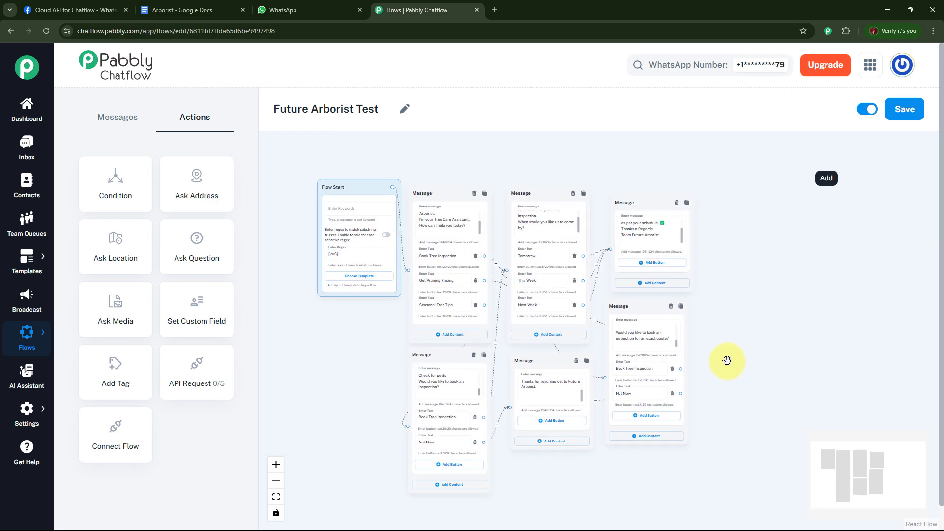
left_click(905, 111)
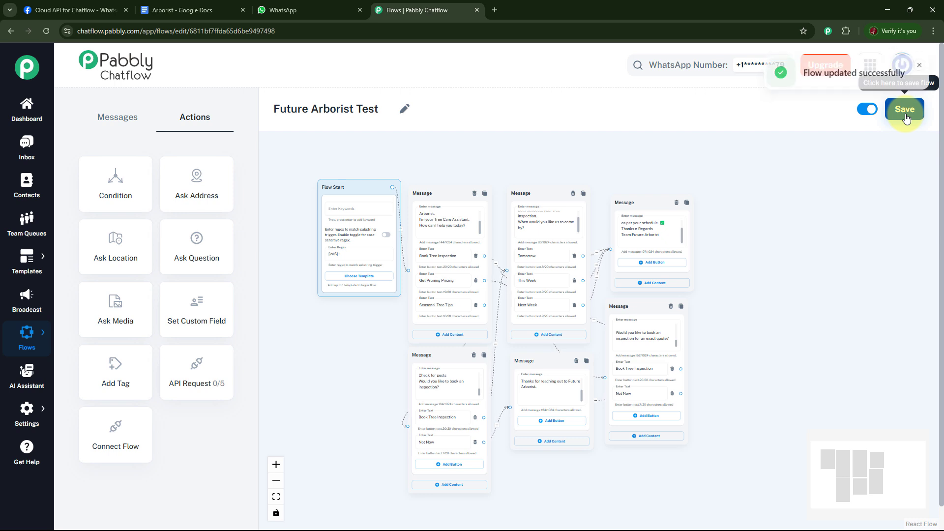
left_click(919, 73)
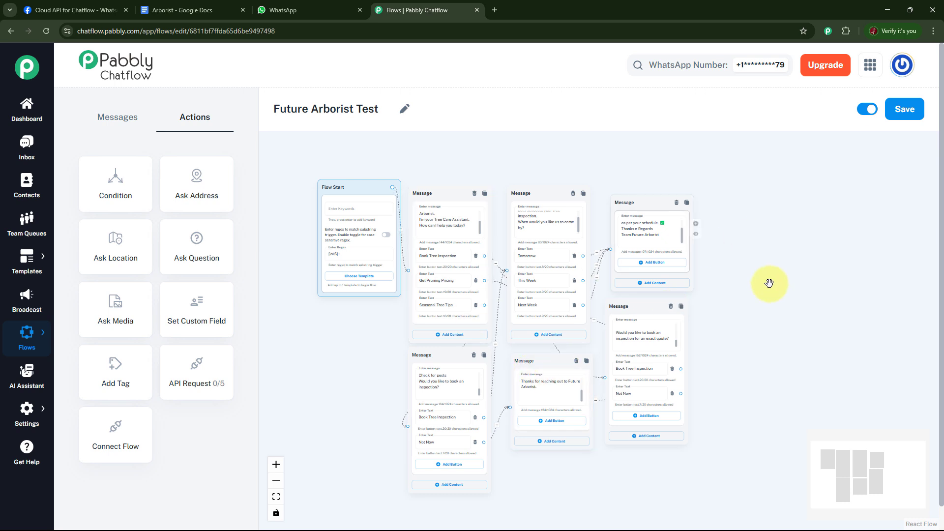
Switch to WhatsApp, send "Tree" to the Pabbly Test chat and choose Book Tree Inspection in the bot's reply
left_click(290, 11)
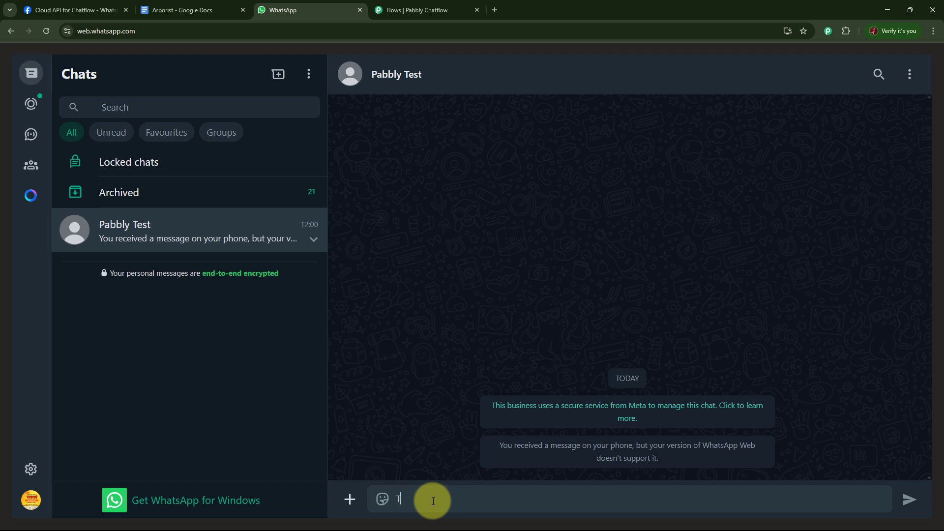
key("Return")
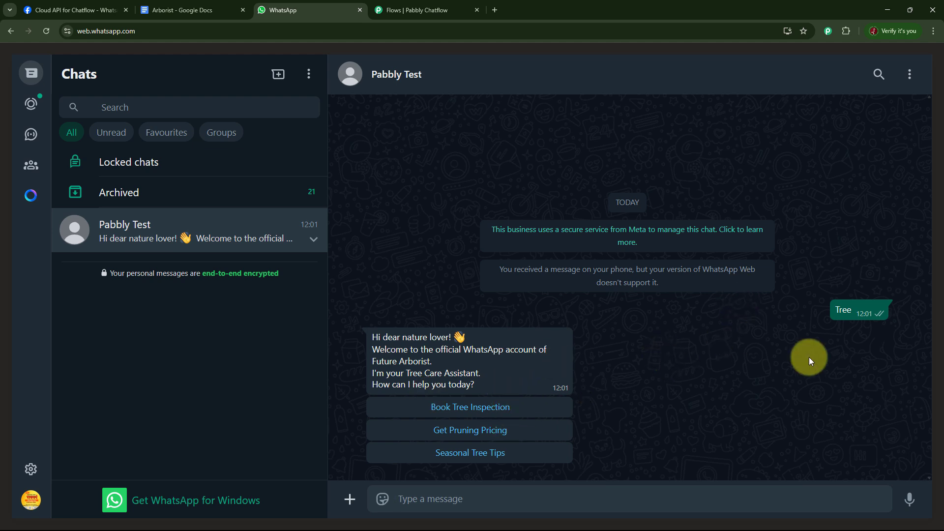
left_click(482, 408)
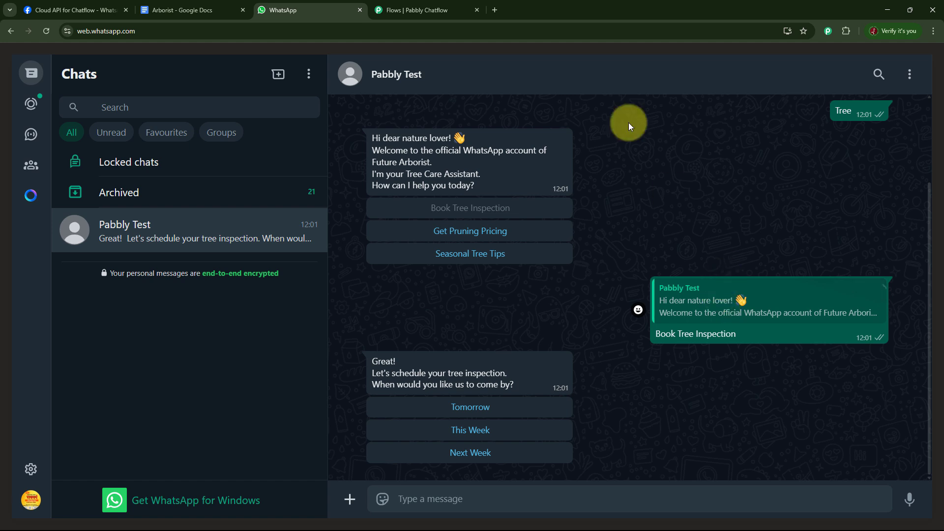
Switch to Pabbly Chatflow, review the test contact's chatbot conversation in the inbox and go back to the dashboard
left_click(437, 11)
left_click(25, 149)
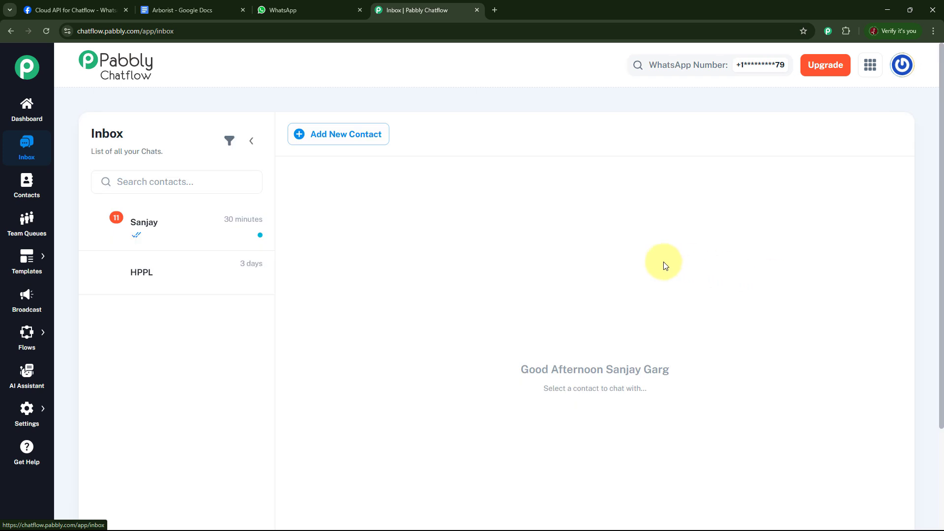
left_click(169, 219)
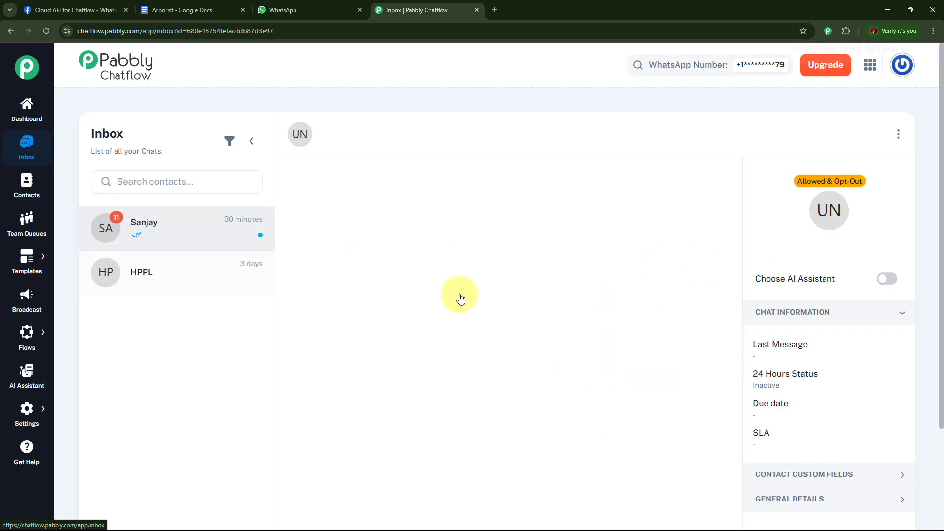
scroll(673, 308, "down", 3)
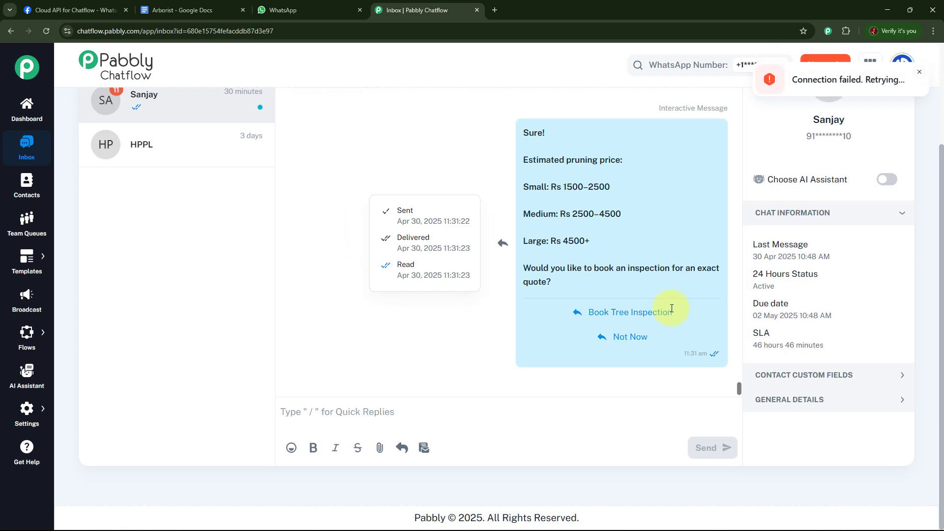
scroll(639, 290, "up", 3)
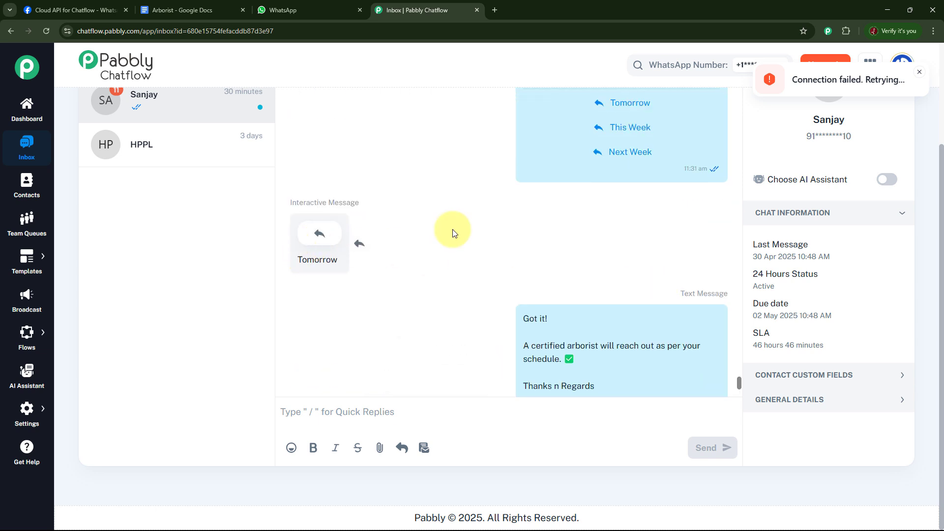
scroll(653, 177, "up", 4)
scroll(646, 190, "down", 14)
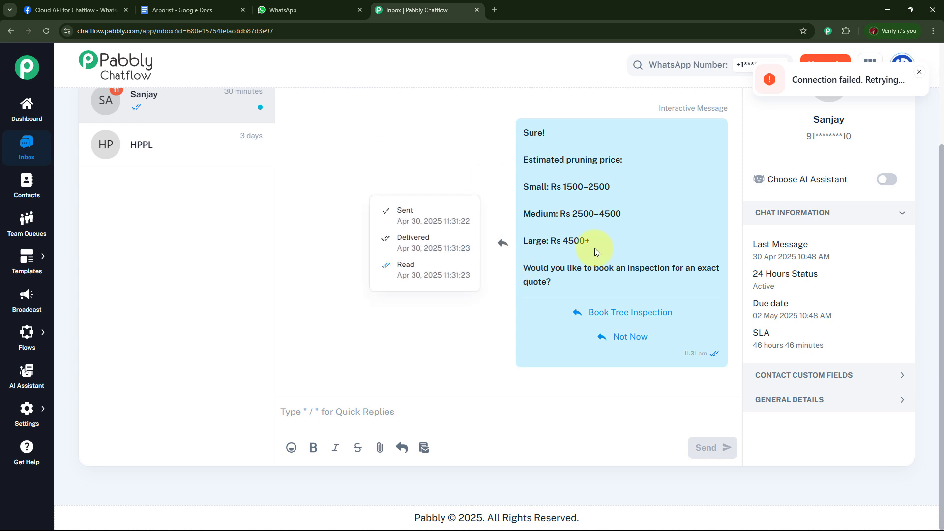
left_click(24, 106)
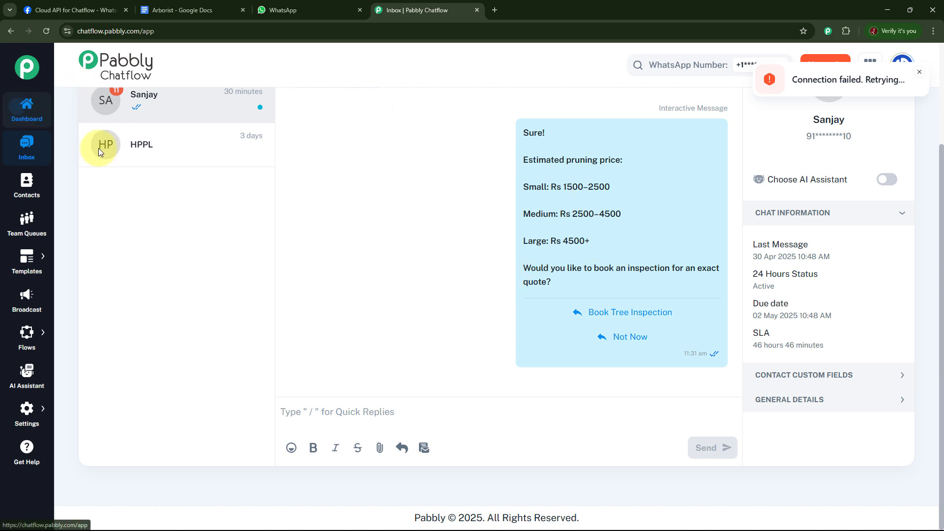